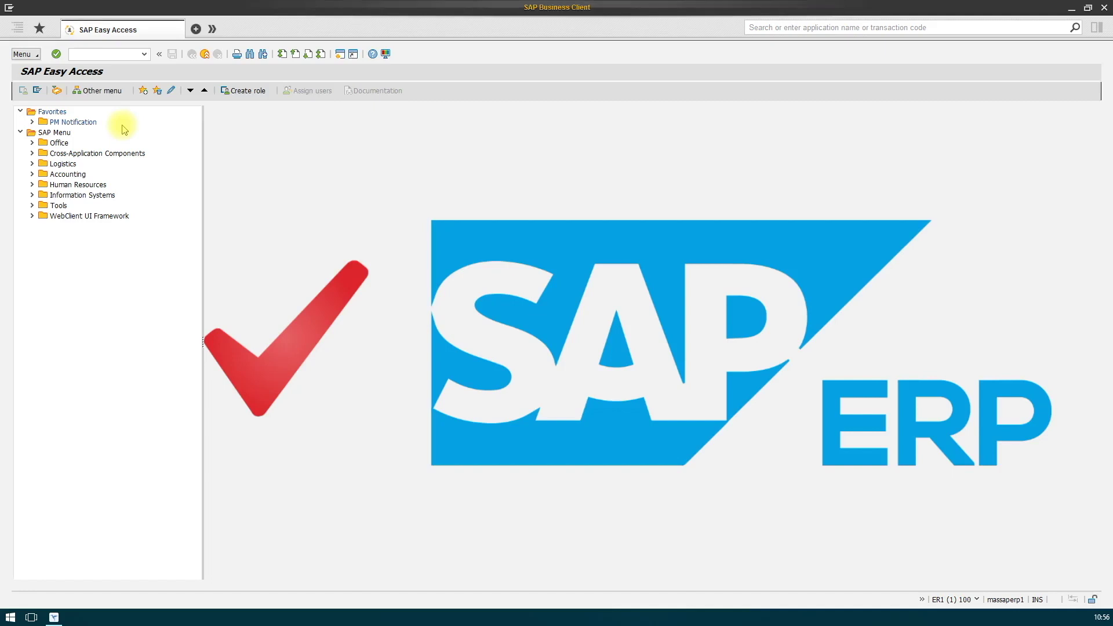
- Run SPRO and execute JIRA2SAP Setup under Alpein software JIRA2SAP in the SAP Reference IMG
left_click(88, 54)
type("spro")
key("Return")
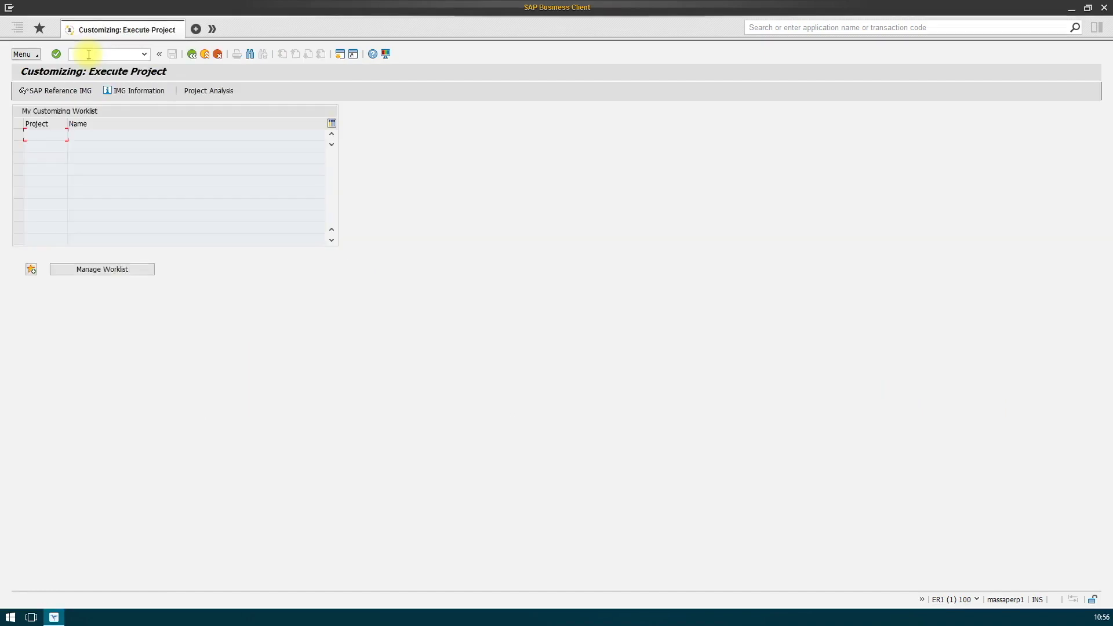
left_click(56, 93)
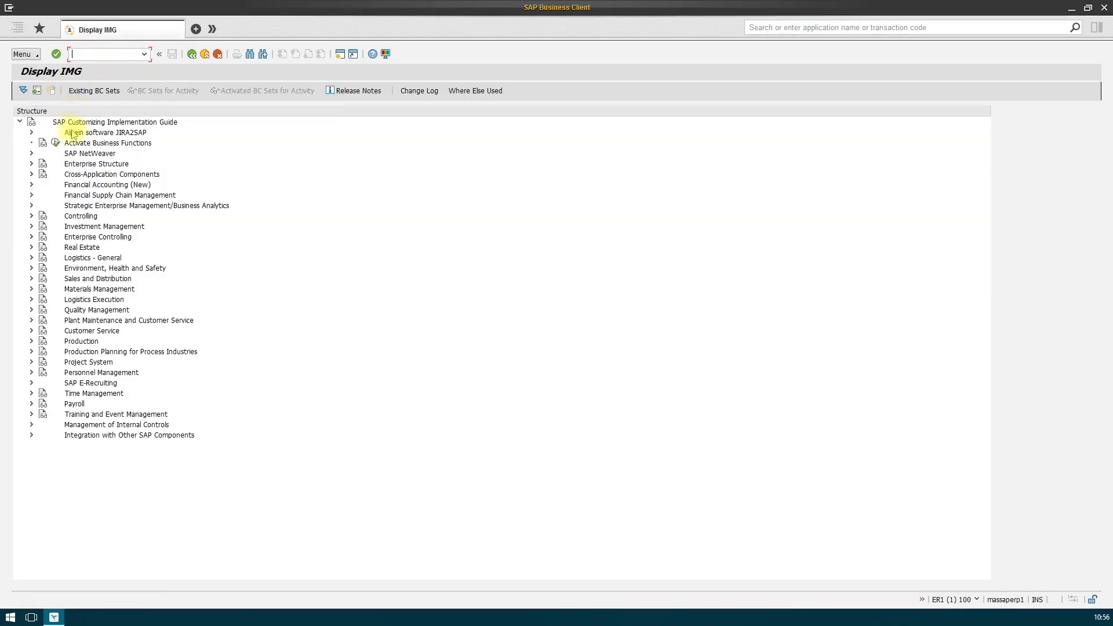
left_click(31, 134)
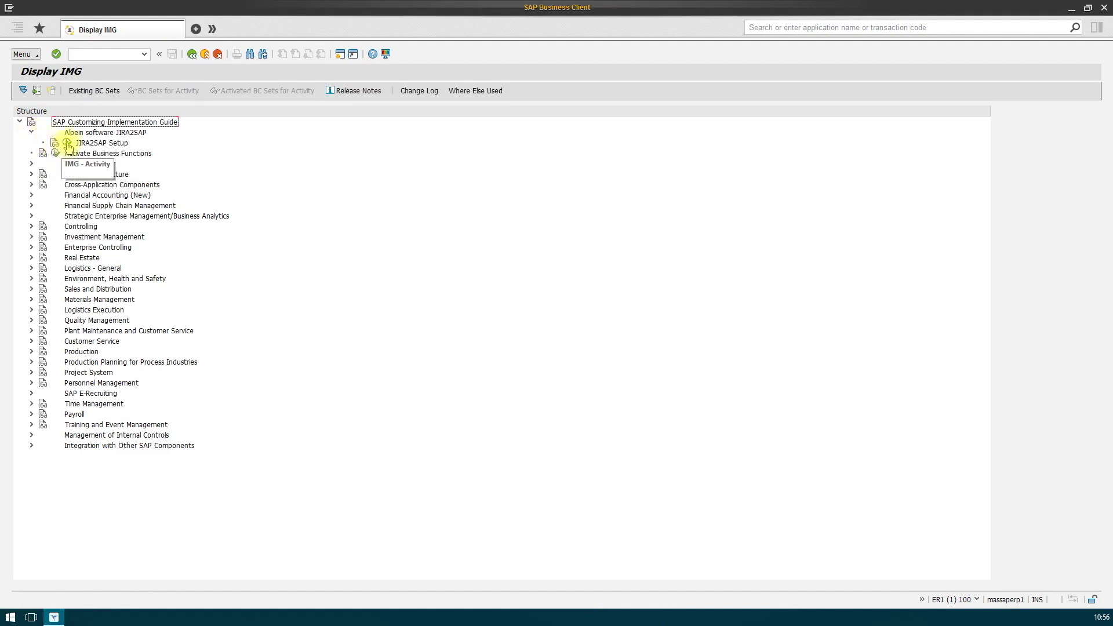
left_click(67, 143)
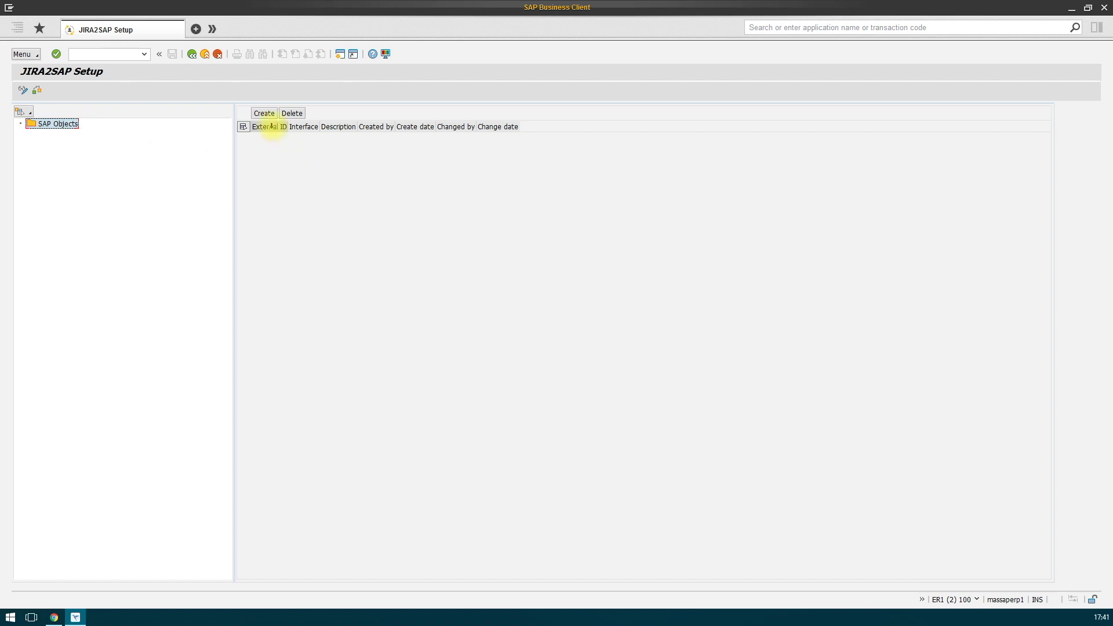
- Add an entry with External ID 'PM Notification' mapped to interface IF_EX_NOTIF_EVENT_SAVE
left_click(264, 113)
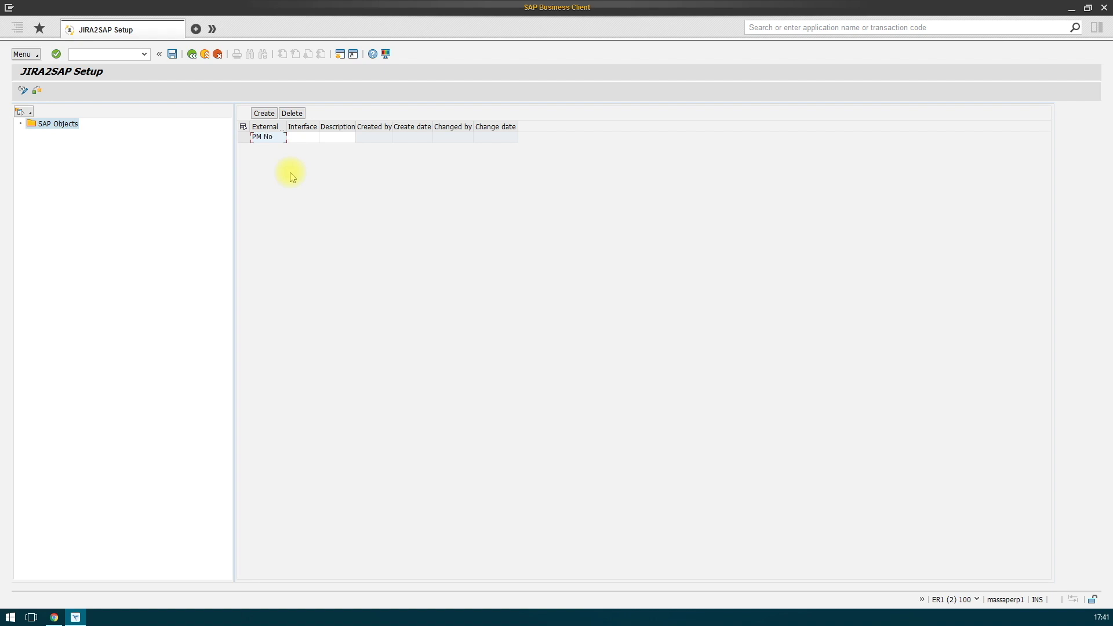
key("Tab")
type("IF")
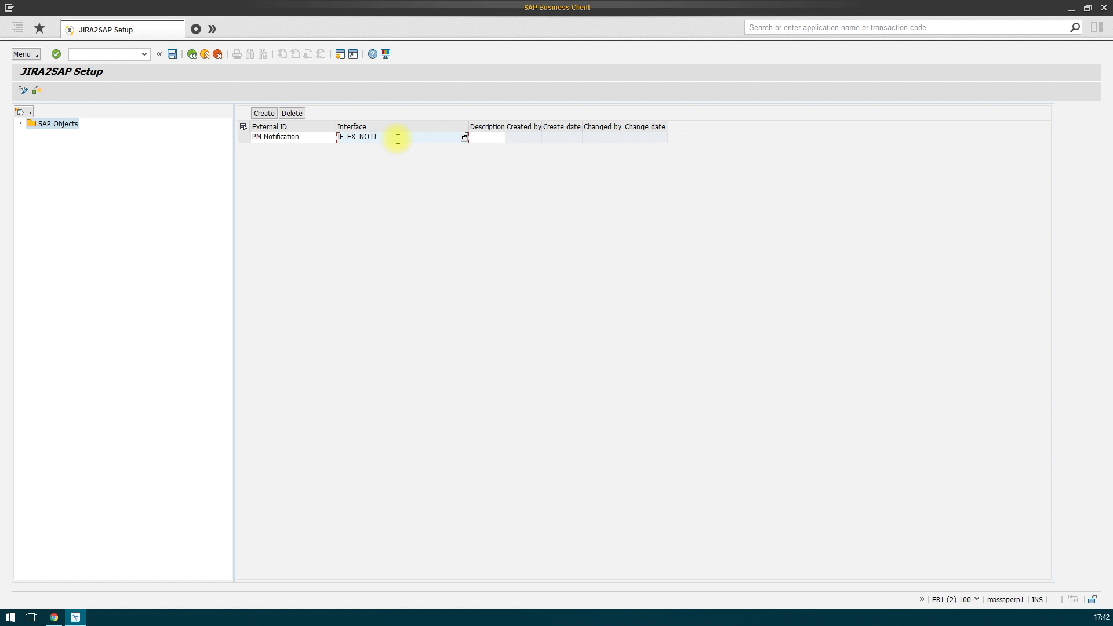
key("Return")
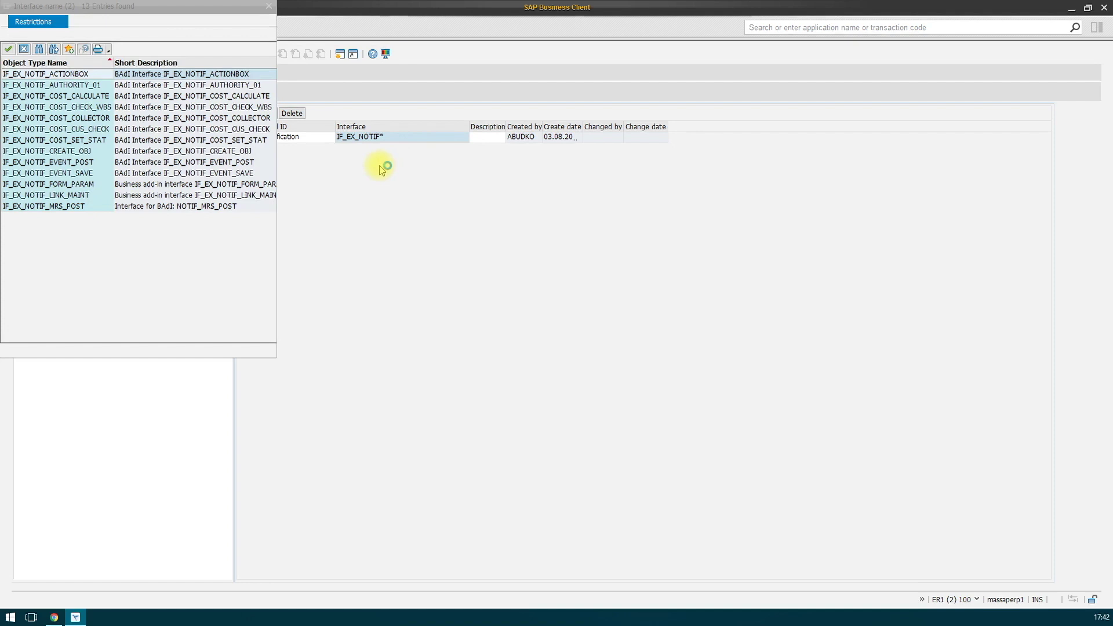
double_click(76, 174)
- Create JIRA connection DEV, described 'development system', with destination JIRA_DEV
left_click(21, 112)
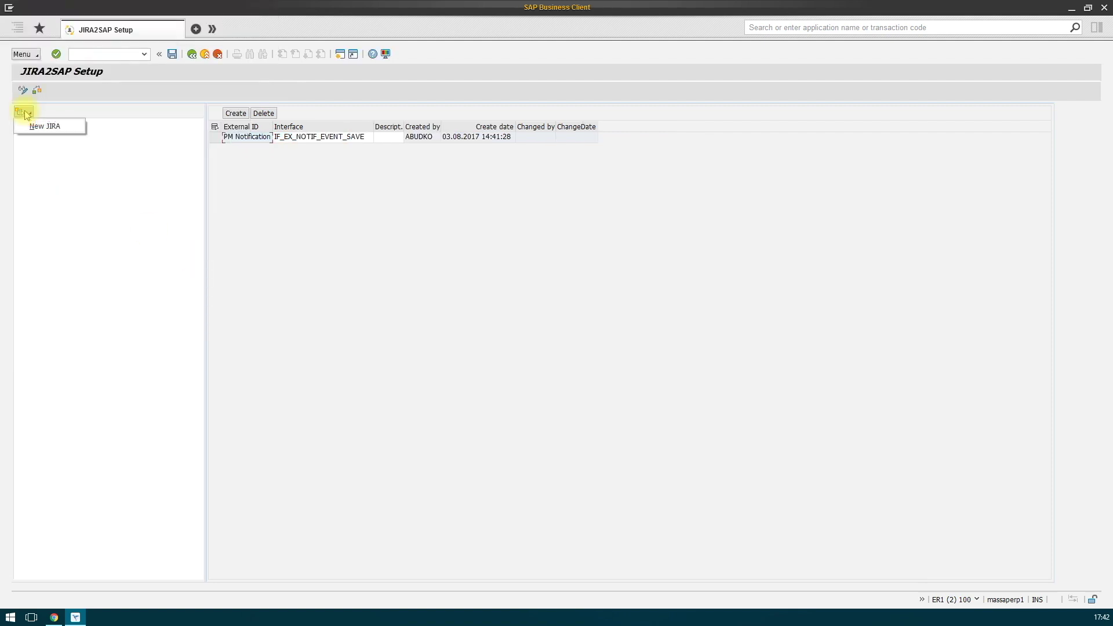
left_click(51, 126)
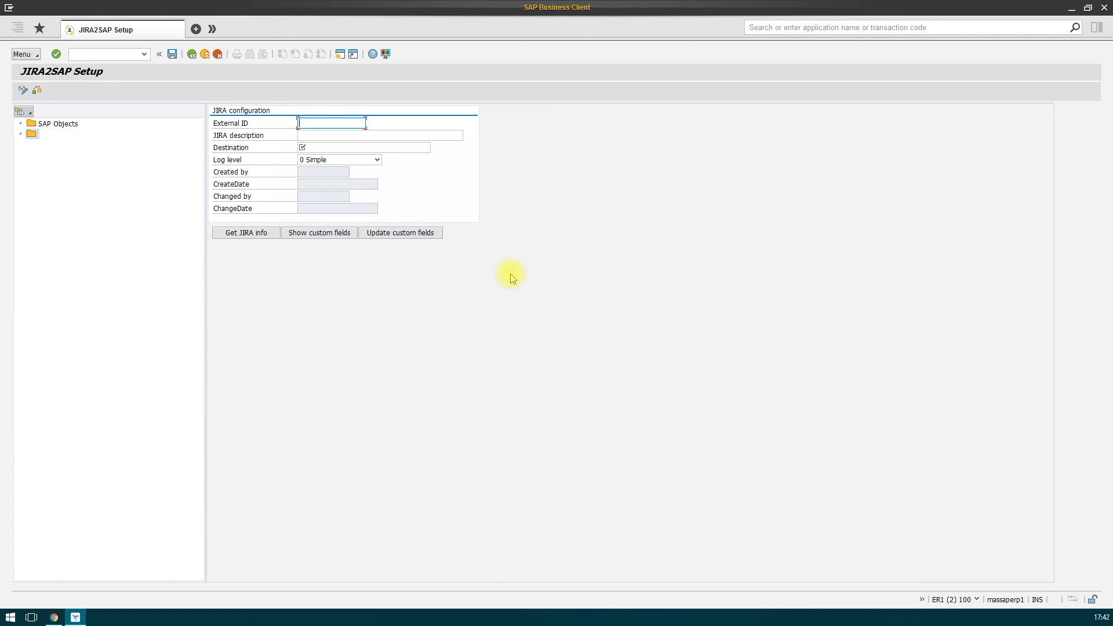
type("DEV")
key("Tab")
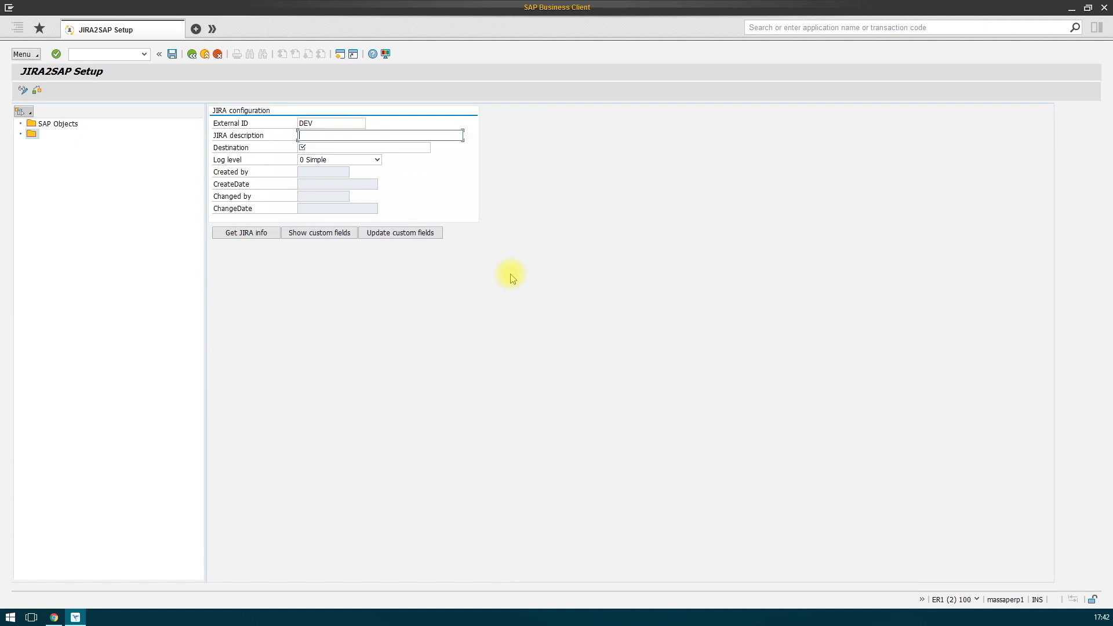
type("development system")
key("Tab")
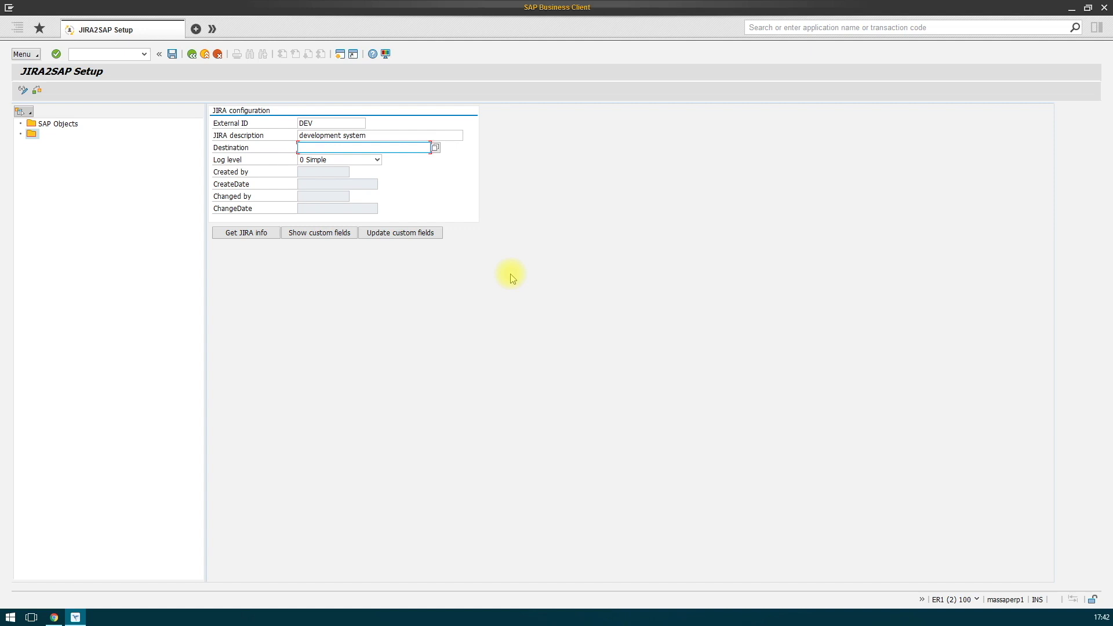
key("F4")
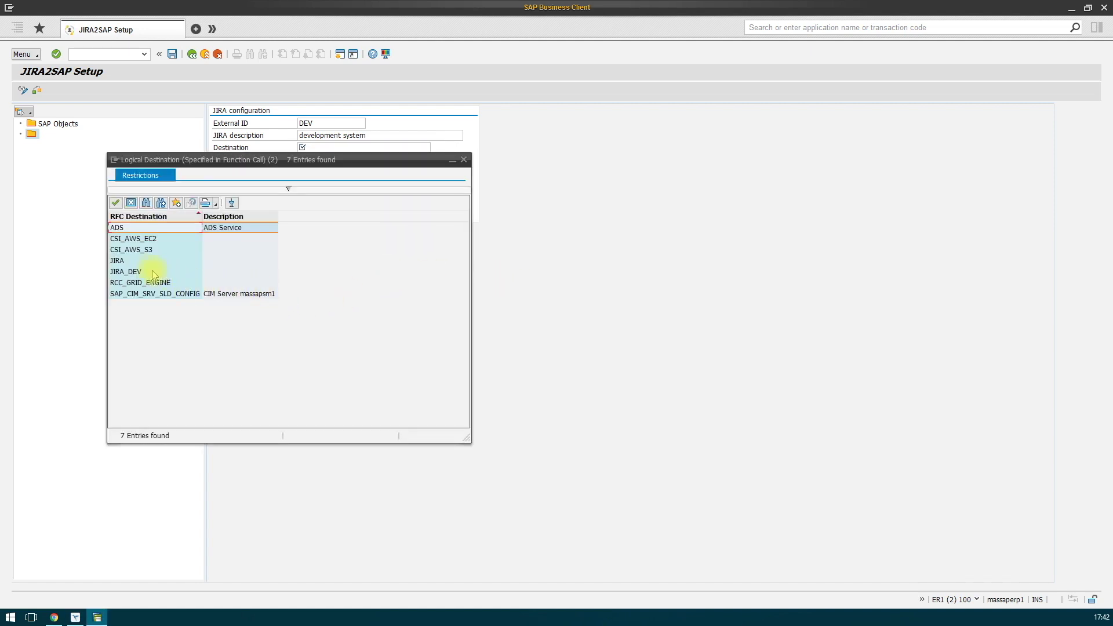
left_click(147, 273)
double_click(149, 274)
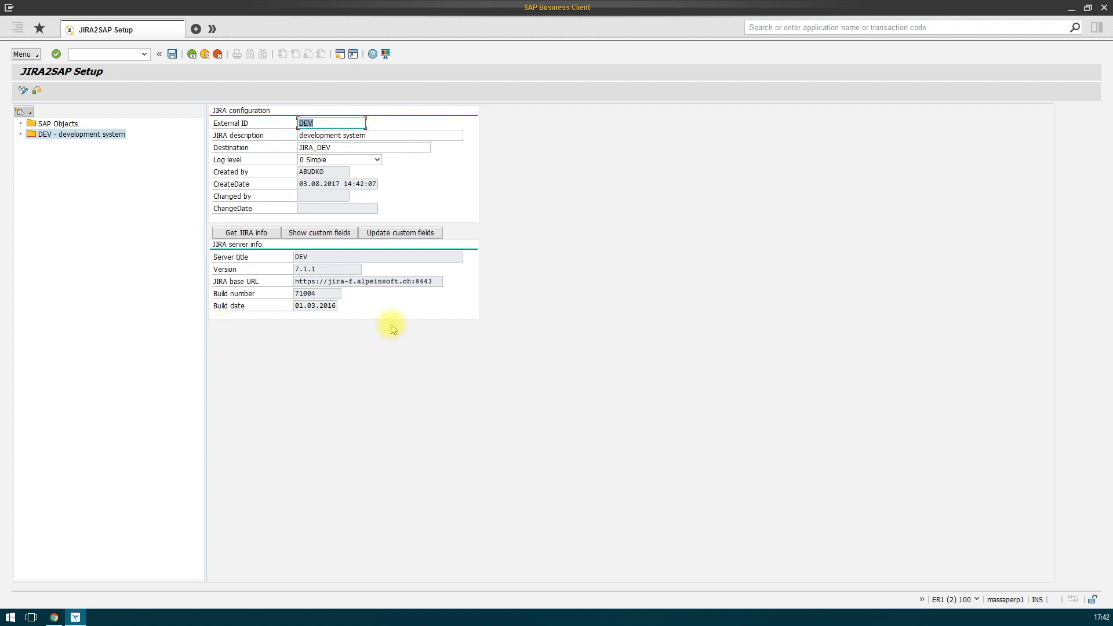
- Review the JIRA server's custom fields, then save the connection under a transport request
left_click(312, 232)
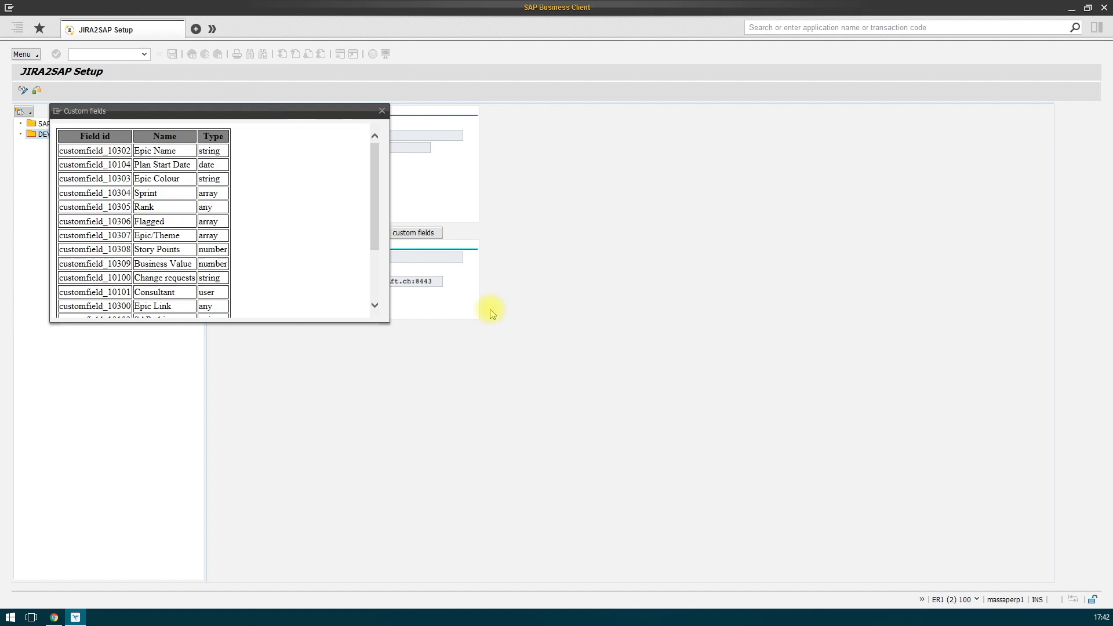
left_click_drag(253, 119, 434, 207)
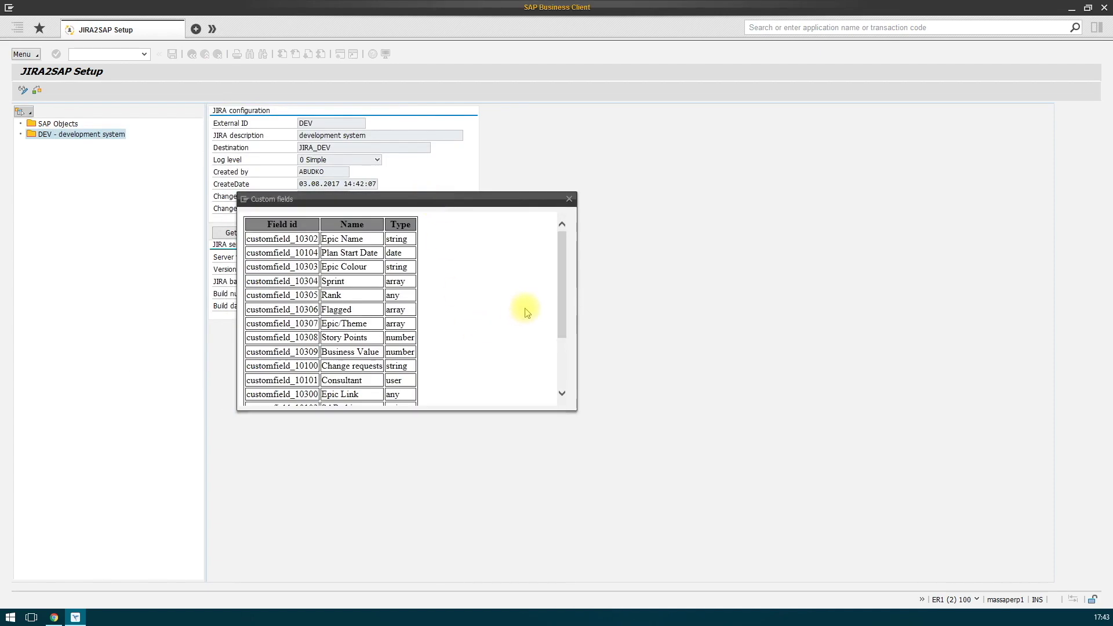
left_click_drag(566, 284, 567, 348)
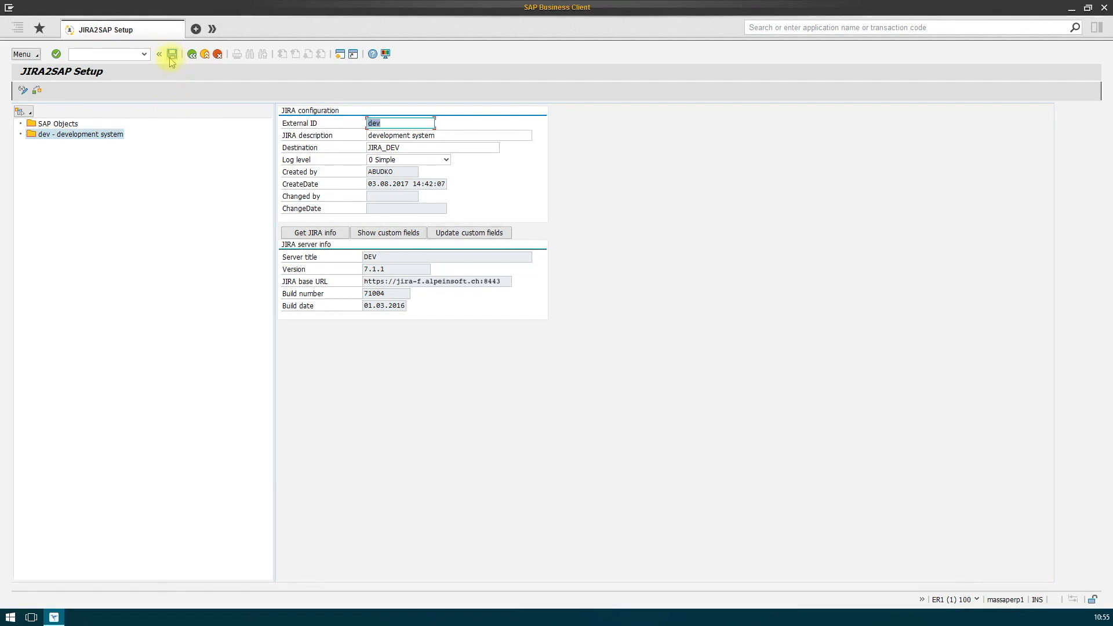
left_click(172, 54)
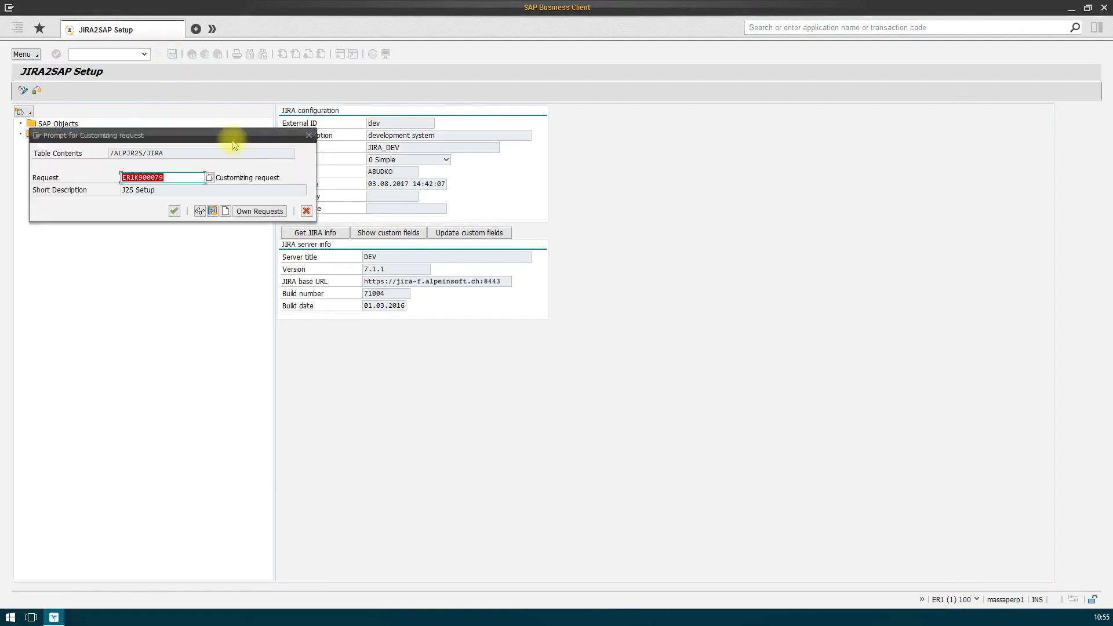
left_click(174, 211)
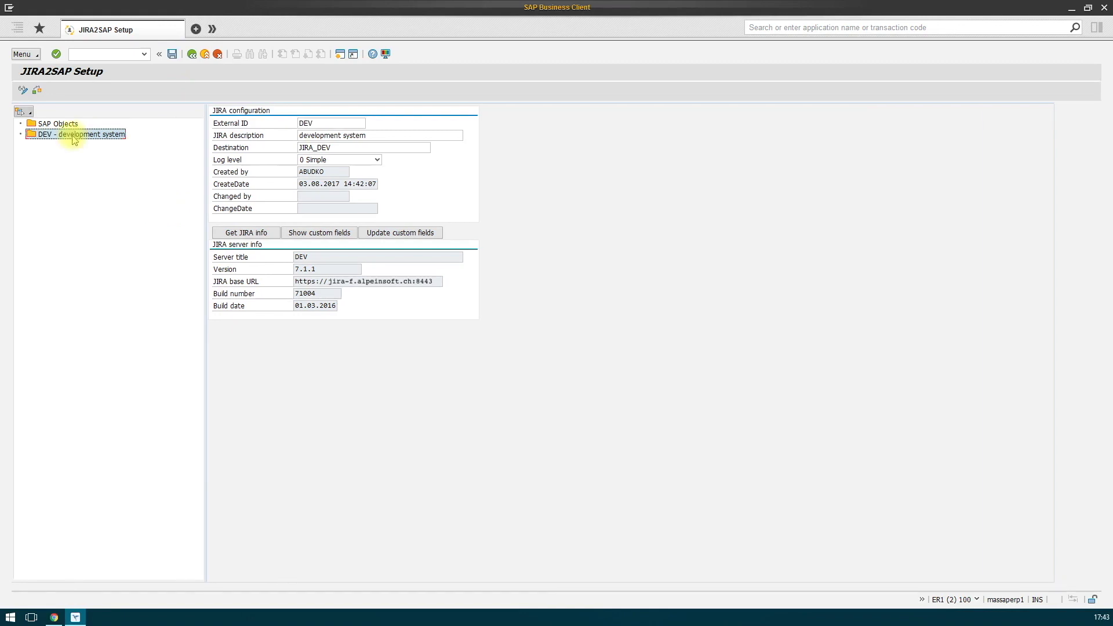
- Add project PP - Production under the DEV development system
right_click(73, 137)
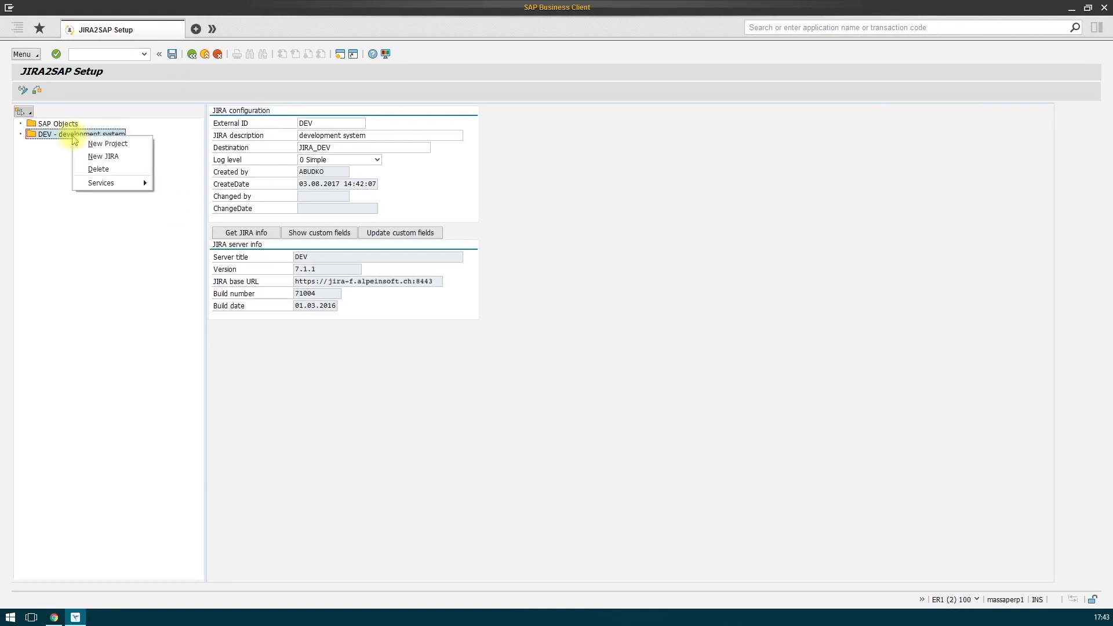
left_click(82, 144)
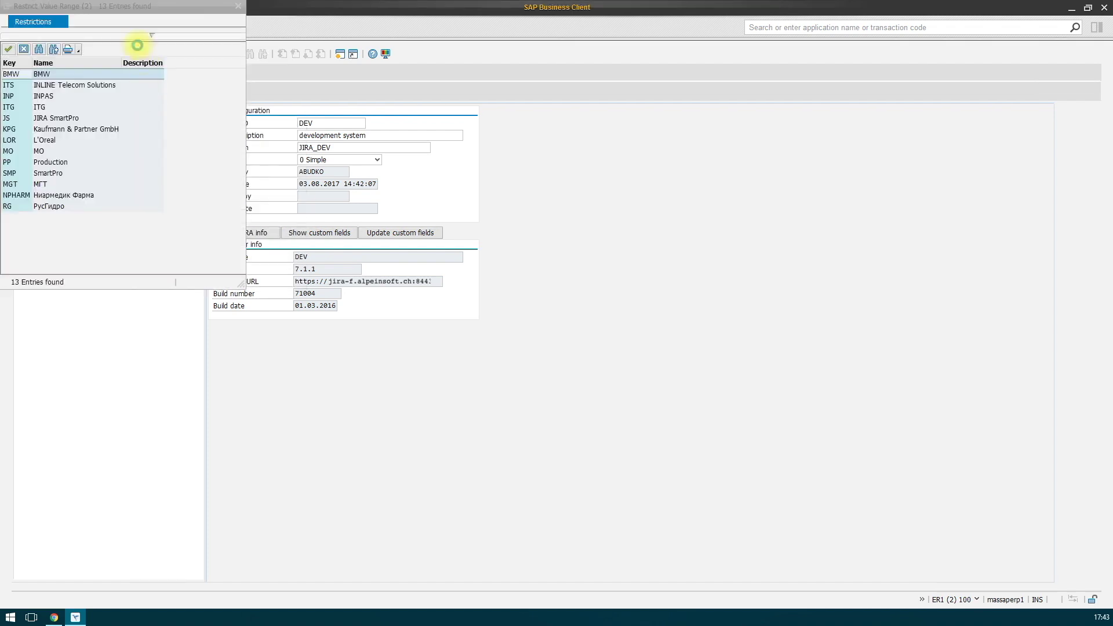
left_click_drag(103, 11, 366, 166)
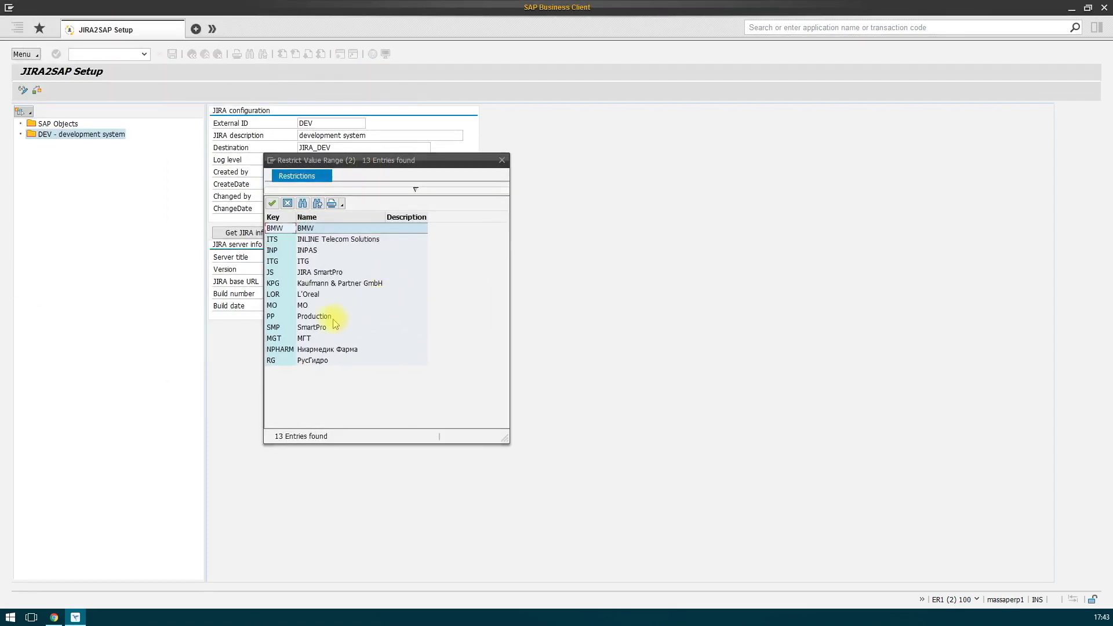
double_click(382, 316)
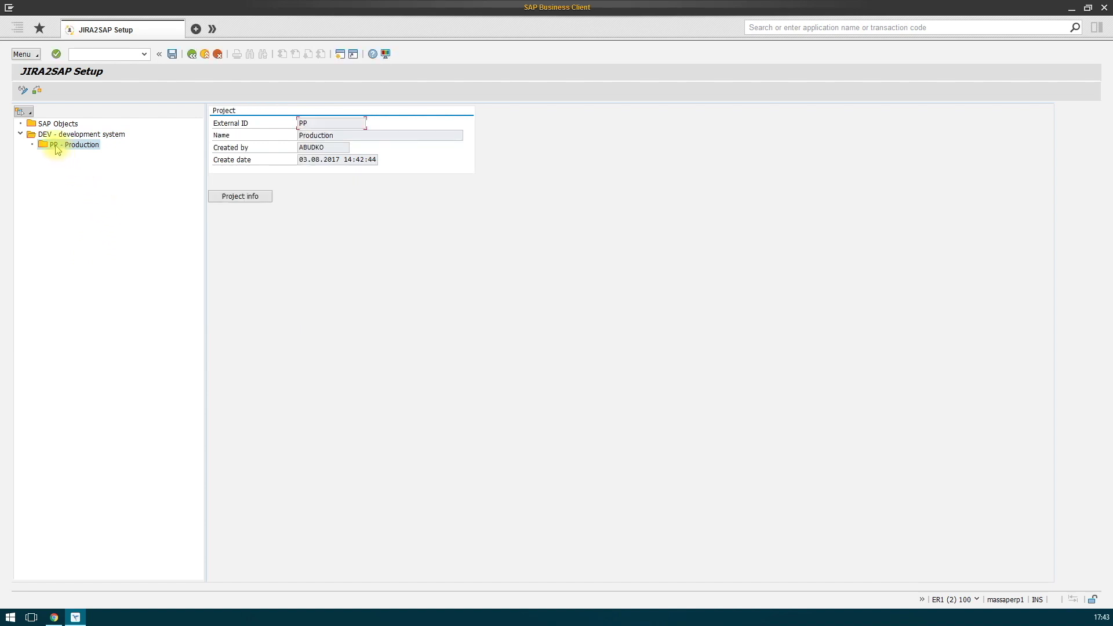
left_click_drag(206, 281, 226, 281)
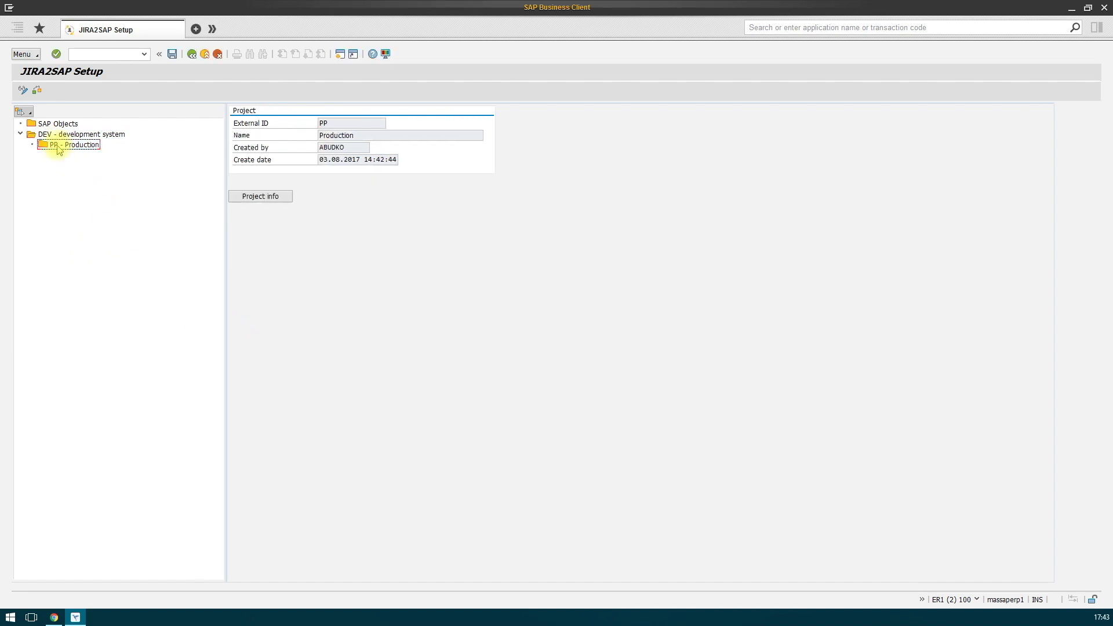
- Link the PM Notification SAP object to project PP and select its node
right_click(58, 145)
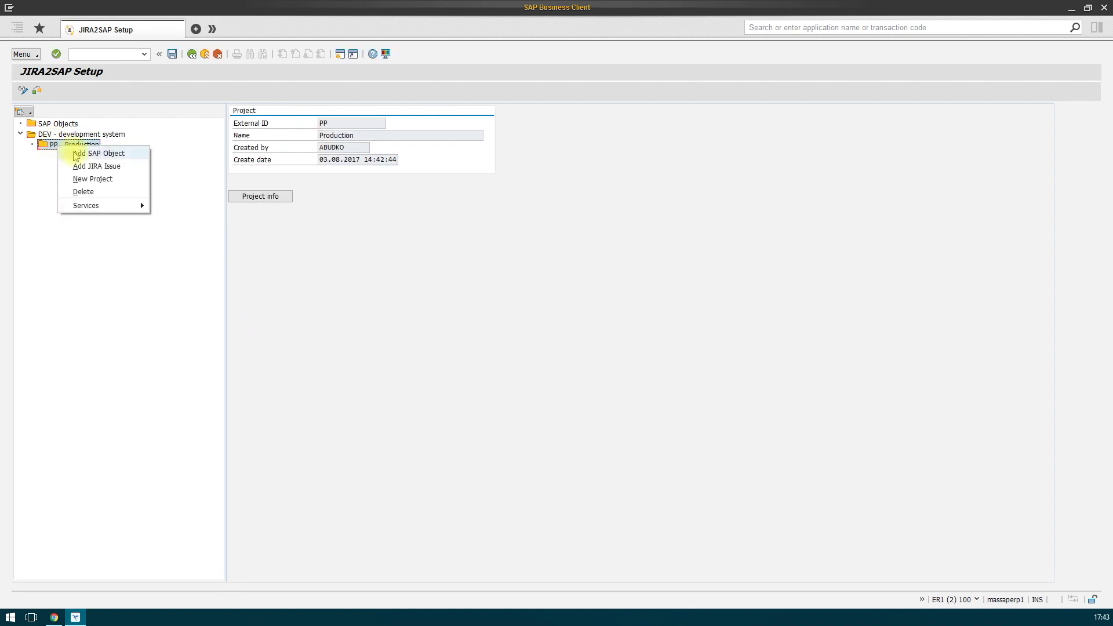
left_click(64, 153)
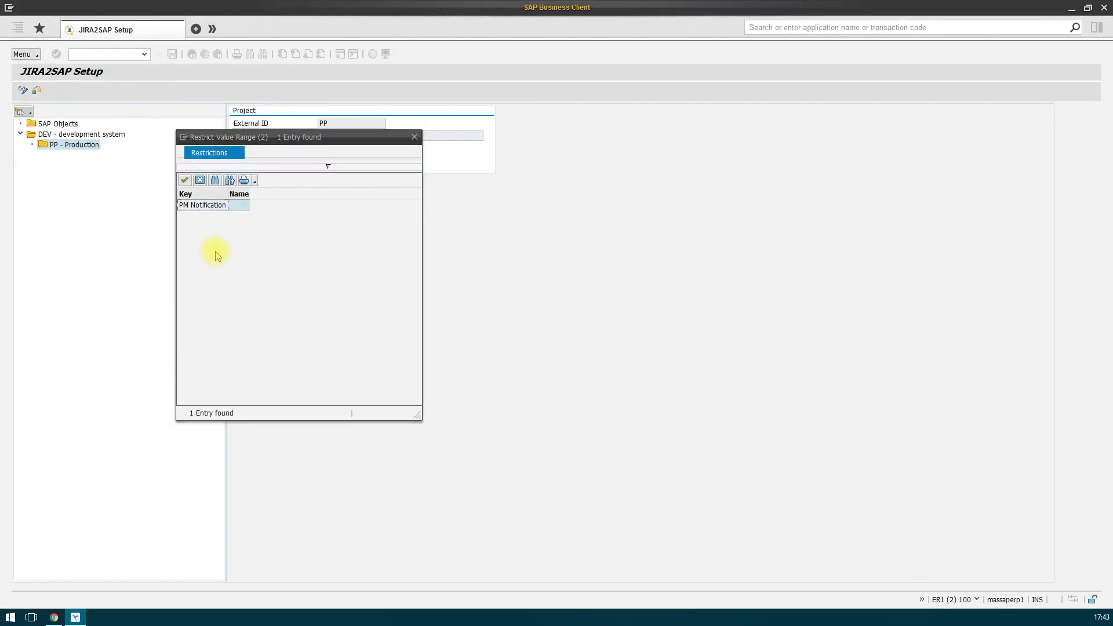
left_click(184, 205)
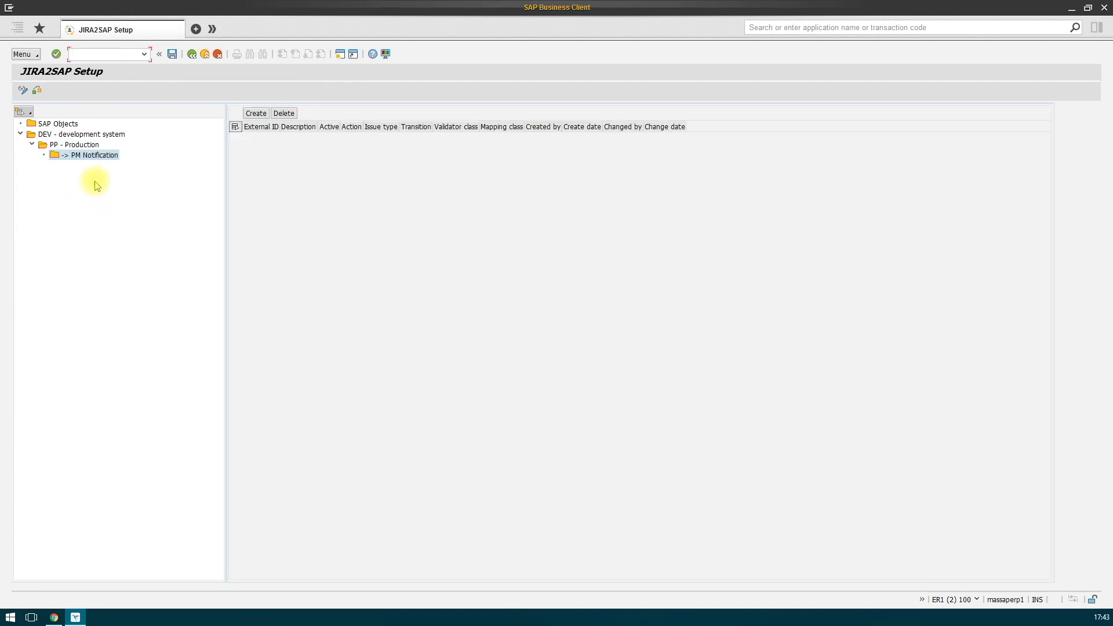
left_click(81, 160)
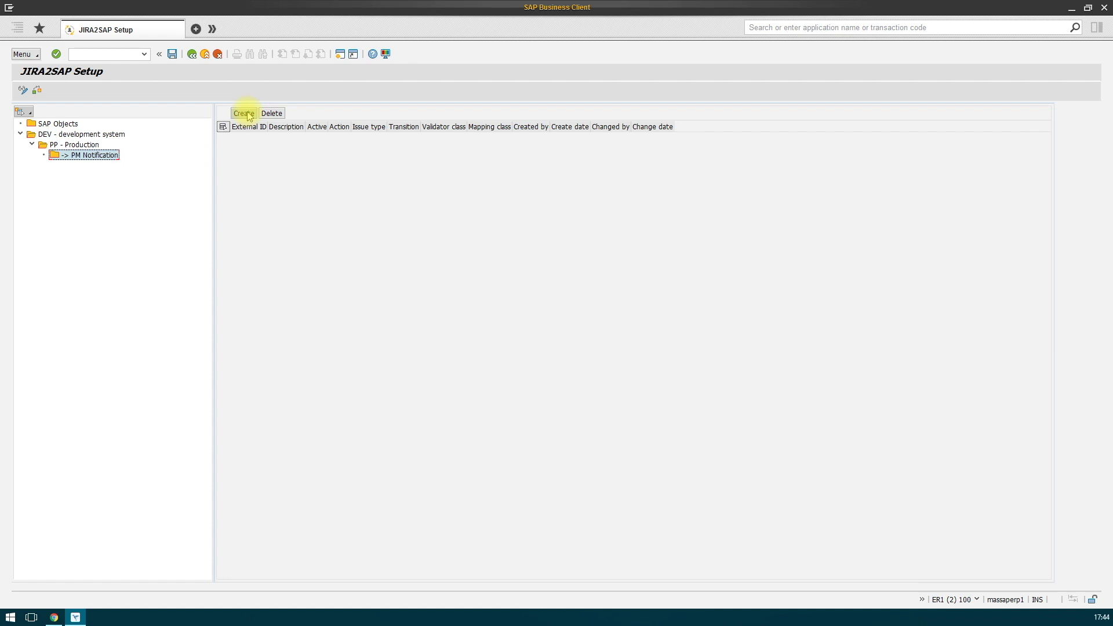
- Add a 'create' action row with action Create and issue type Task
left_click(244, 114)
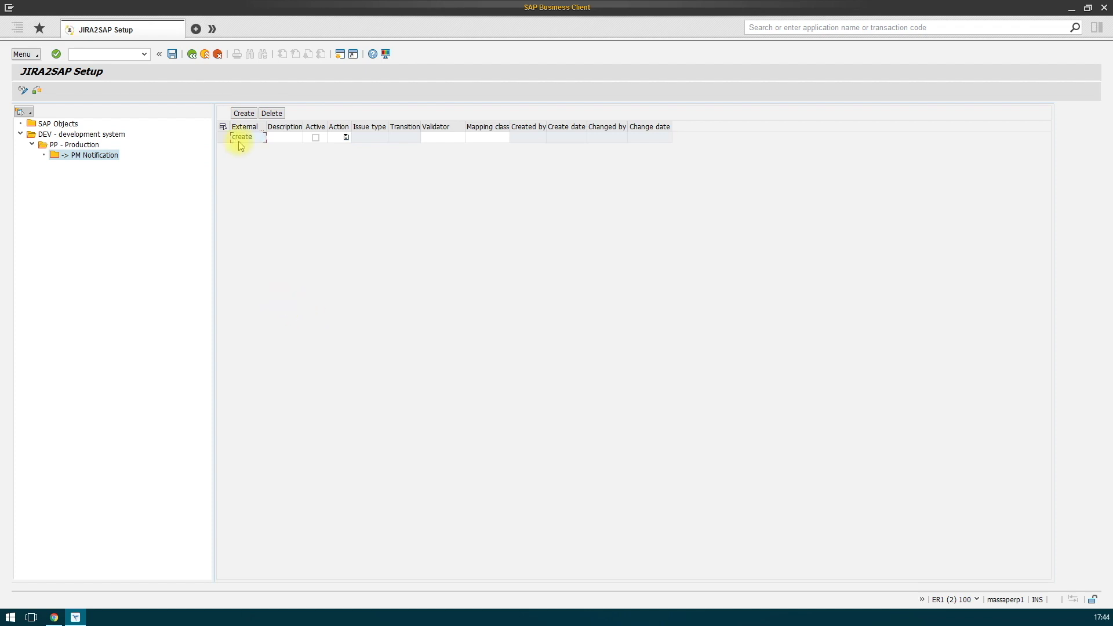
key("Tab")
key("Tab")
left_click(346, 137)
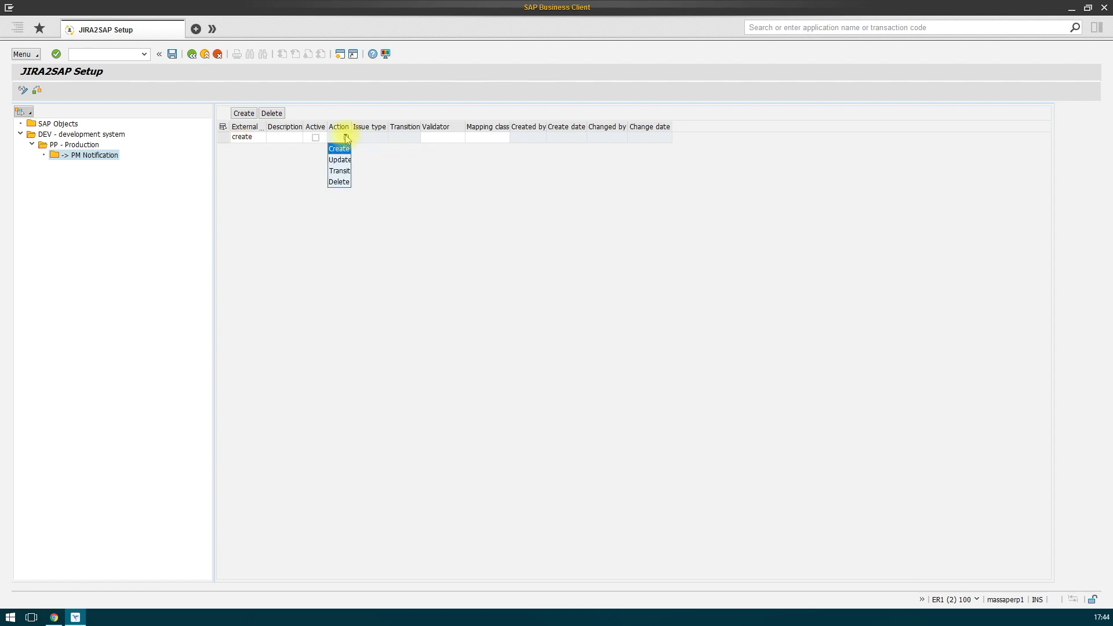
left_click(340, 149)
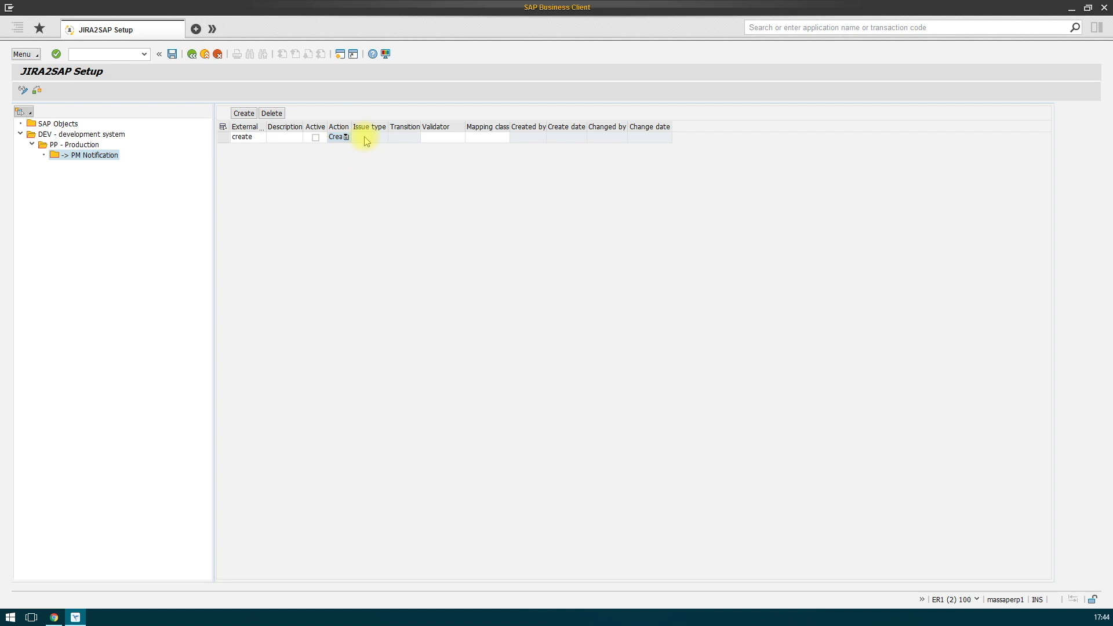
left_click(366, 139)
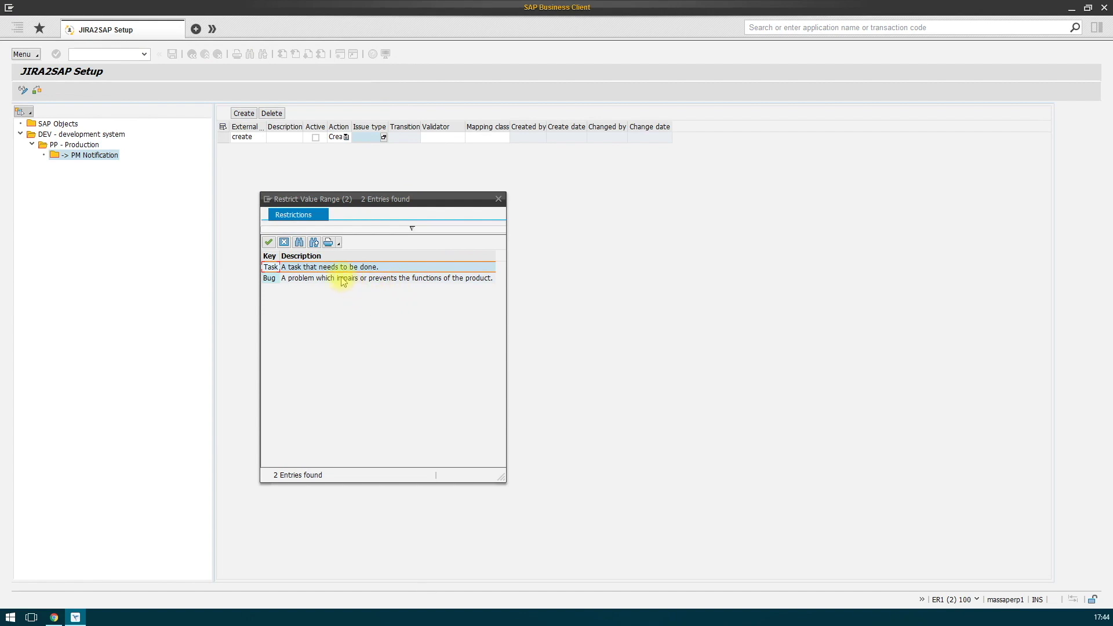
left_click(270, 267)
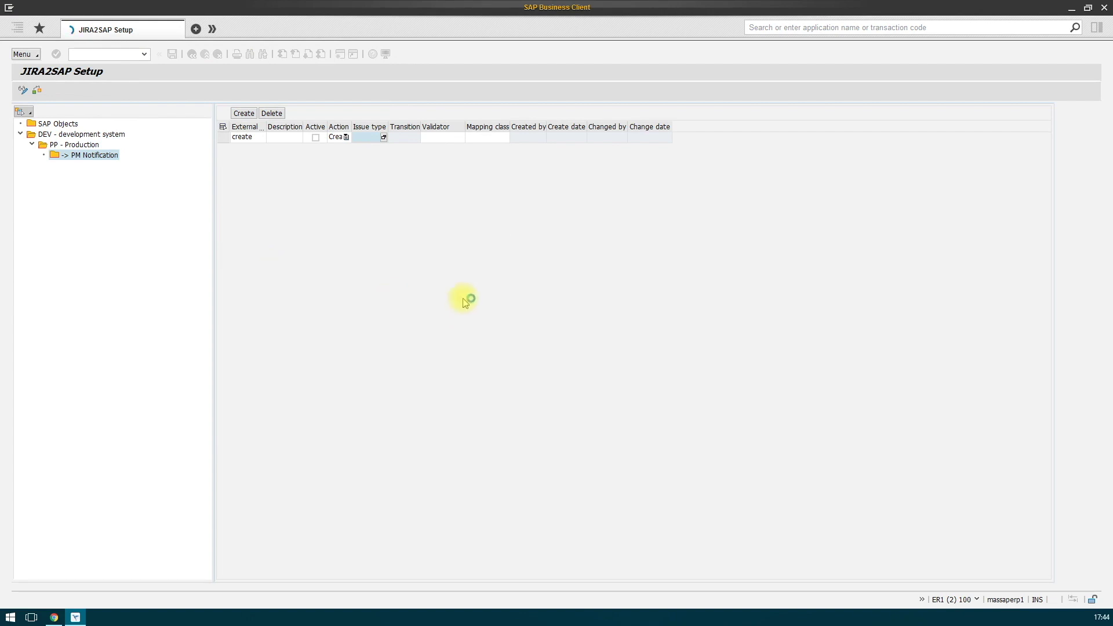
- Assign the PM-created Task validator (C_V class) to the create rule
left_click(436, 138)
key("F4")
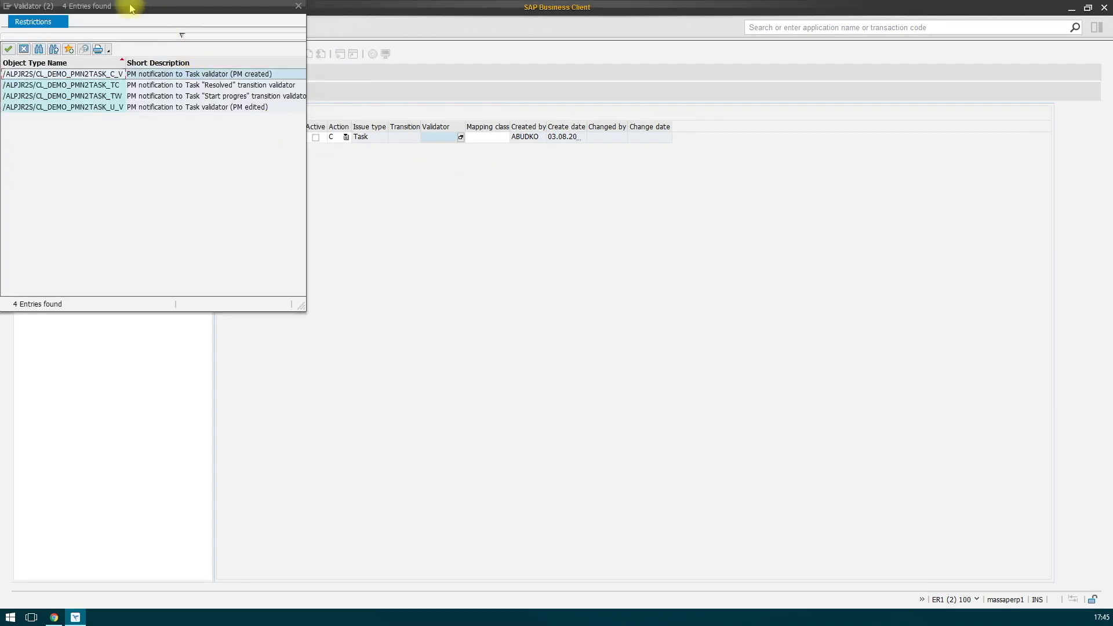
left_click_drag(130, 8, 378, 185)
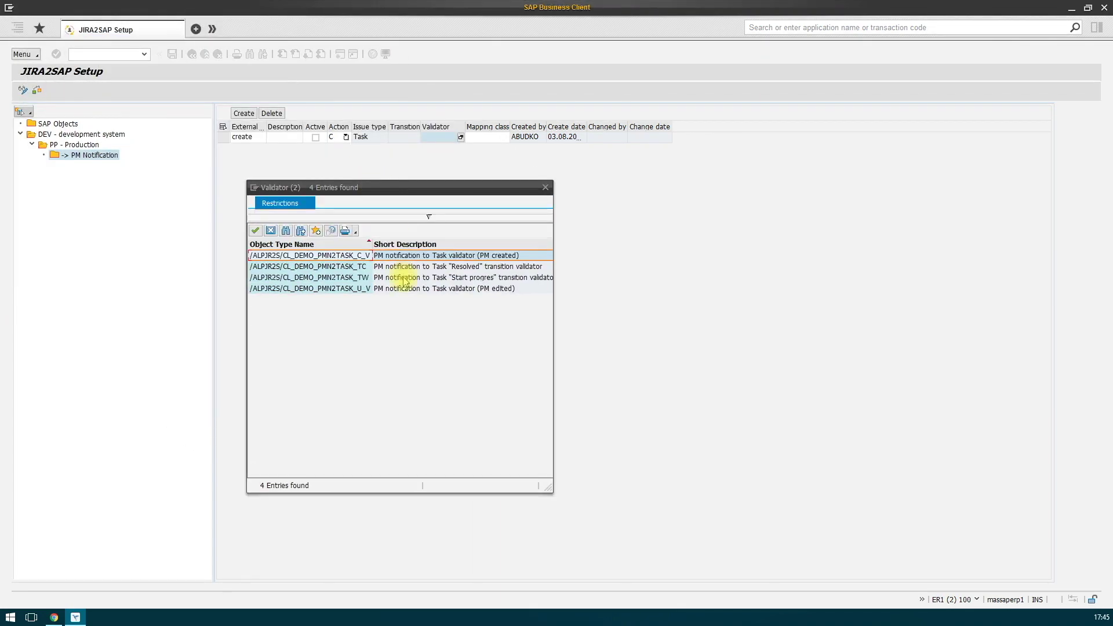
double_click(303, 256)
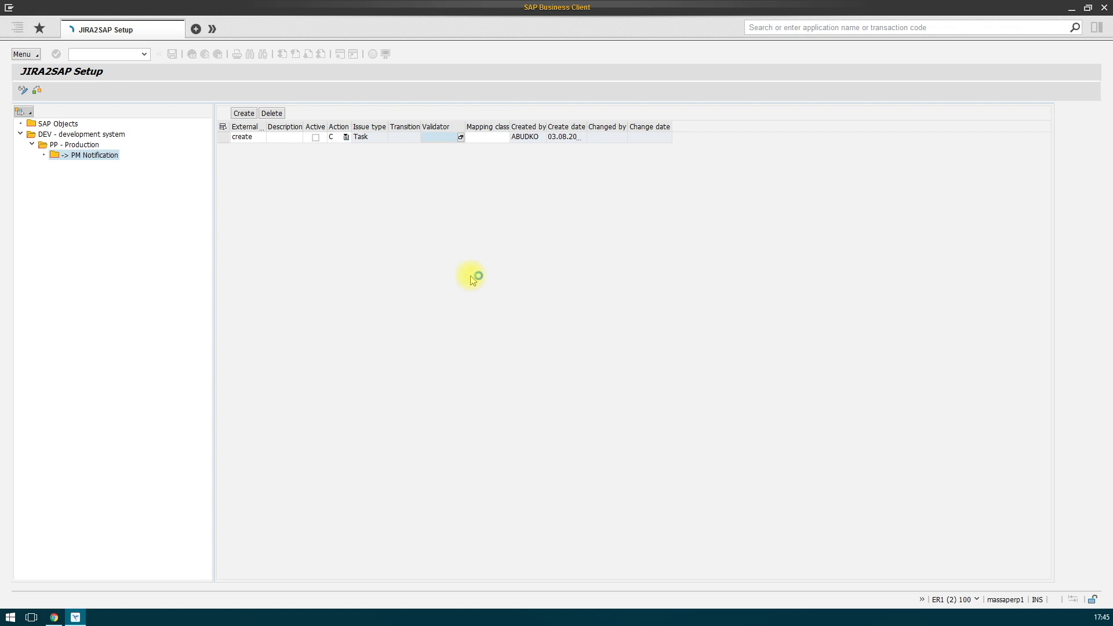
left_click(488, 138)
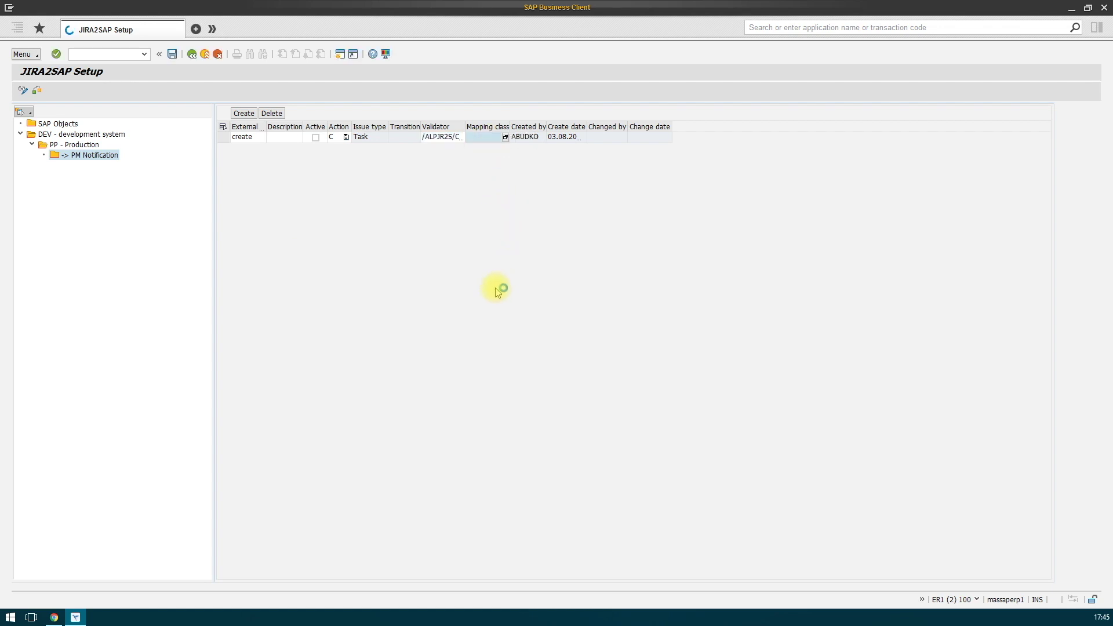
left_click_drag(114, 7, 149, 26)
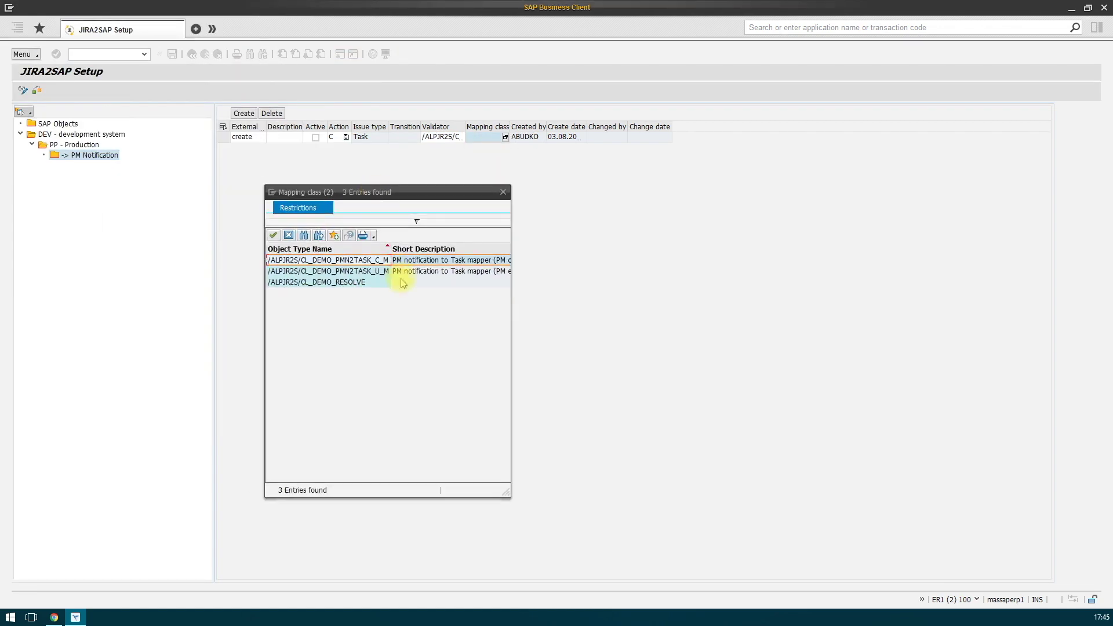
- Give the create rule the C_M mapping class and mark it active
double_click(403, 283)
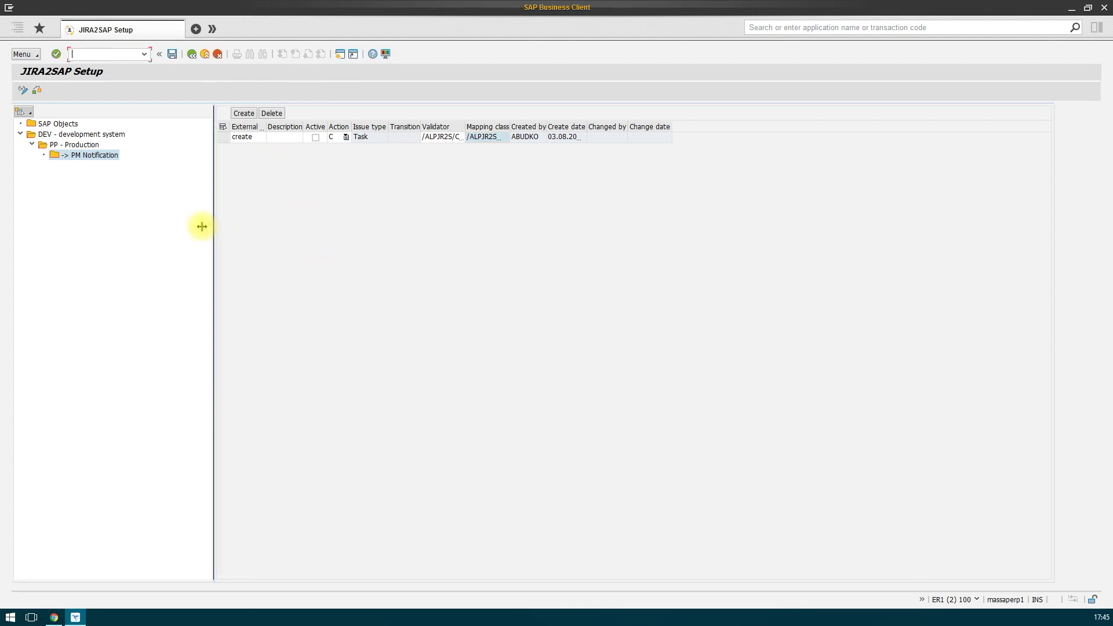
left_click_drag(202, 227, 193, 226)
left_click(306, 137)
left_click_drag(457, 126, 671, 127)
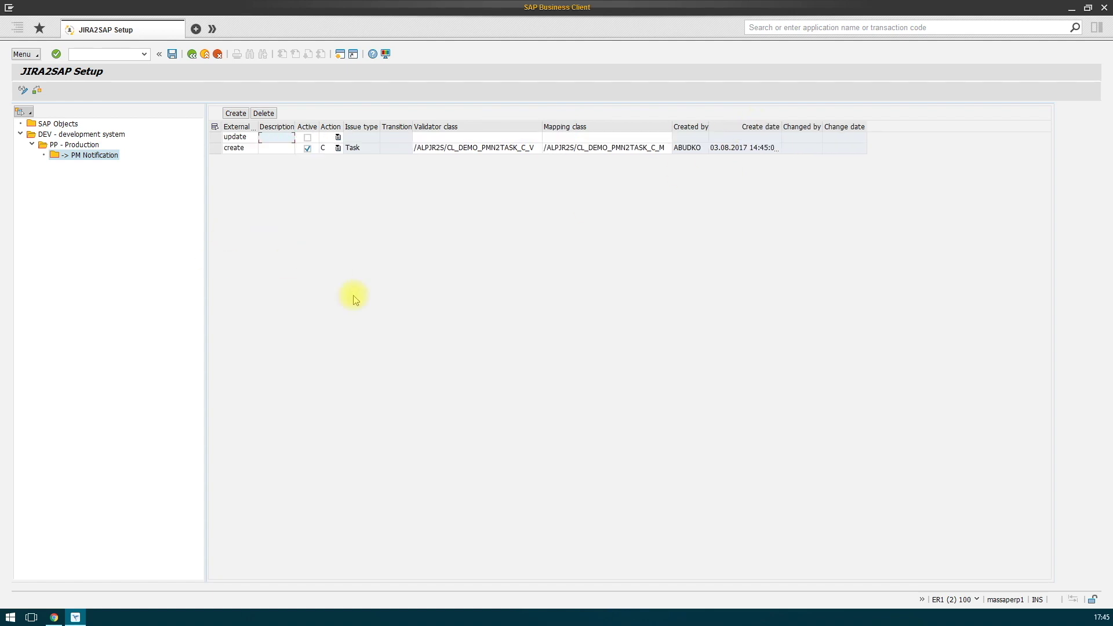
- Add an active update rule with action Update and issue type Task
key("Tab")
key("space")
key("Tab")
key("Tab")
key("F4")
double_click(28, 76)
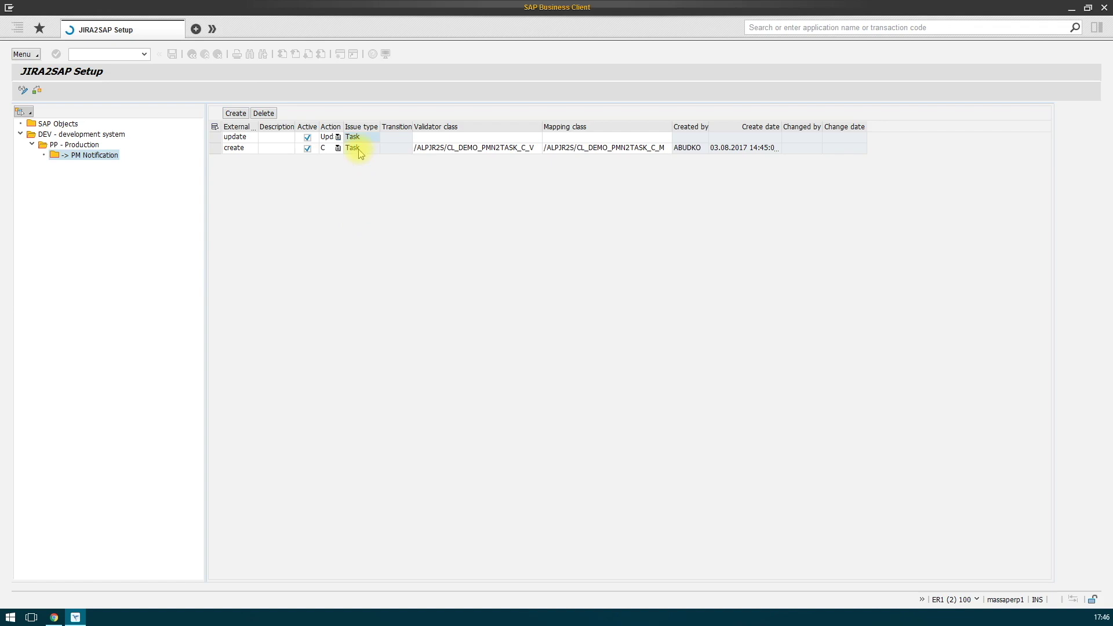
key("Tab")
key("Tab")
key("Return")
- Assign the U_V validator and U_M mapper to the update rule, then save both rules
key("F4")
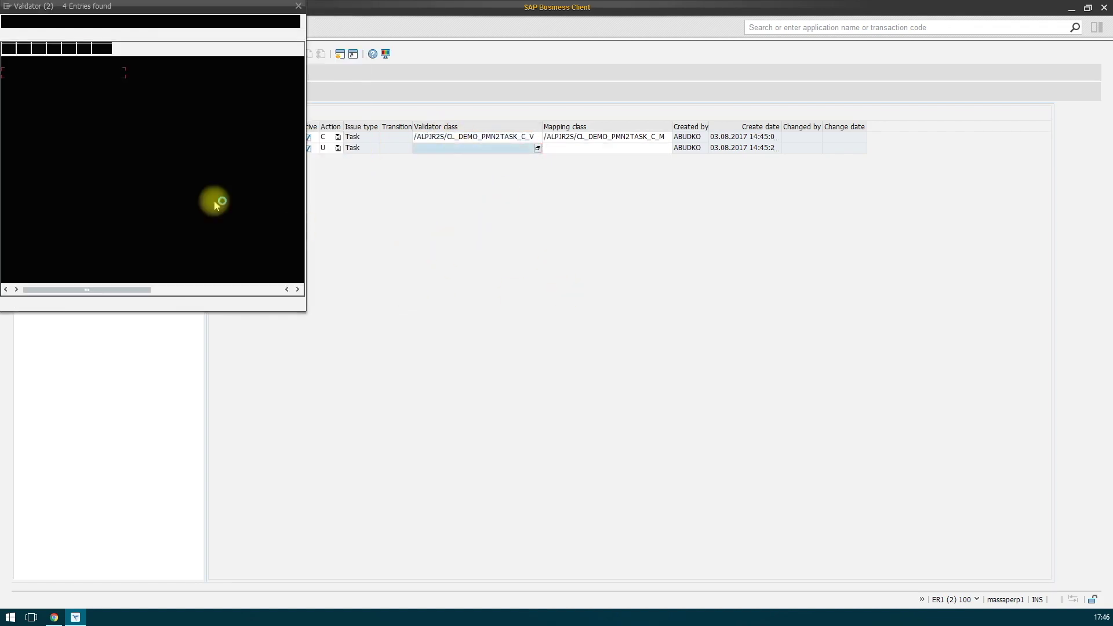
double_click(351, 316)
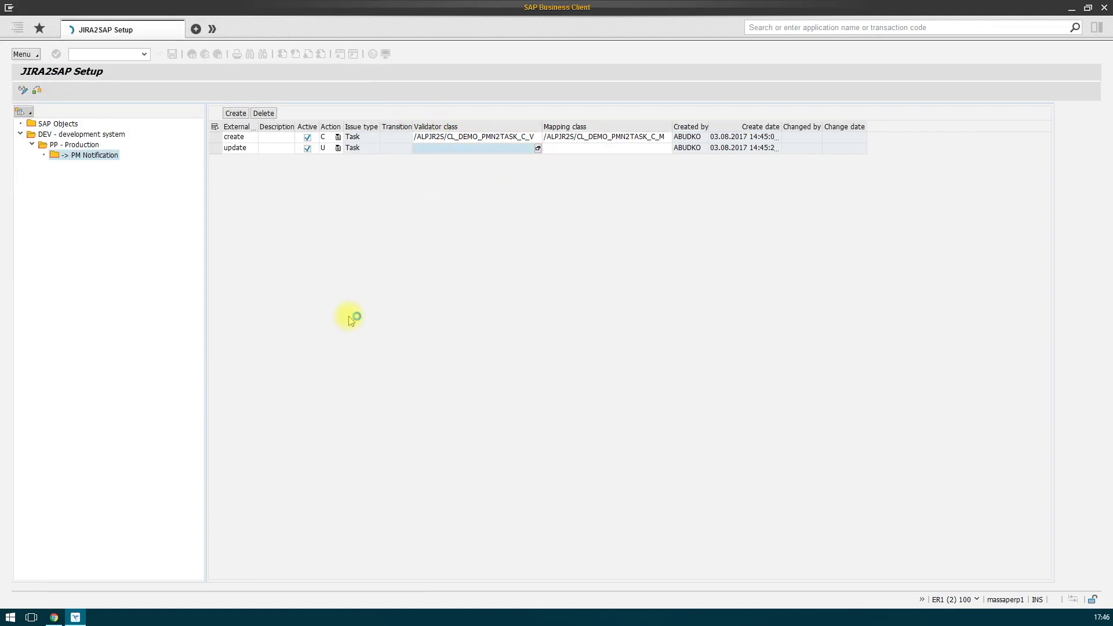
key("Tab")
key("F4")
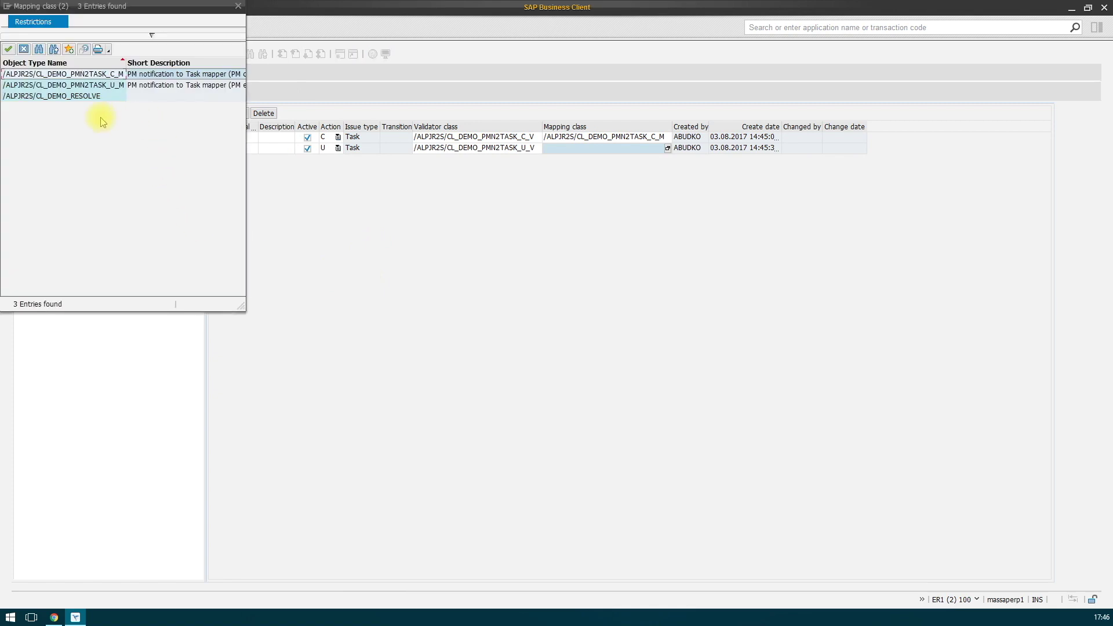
double_click(198, 86)
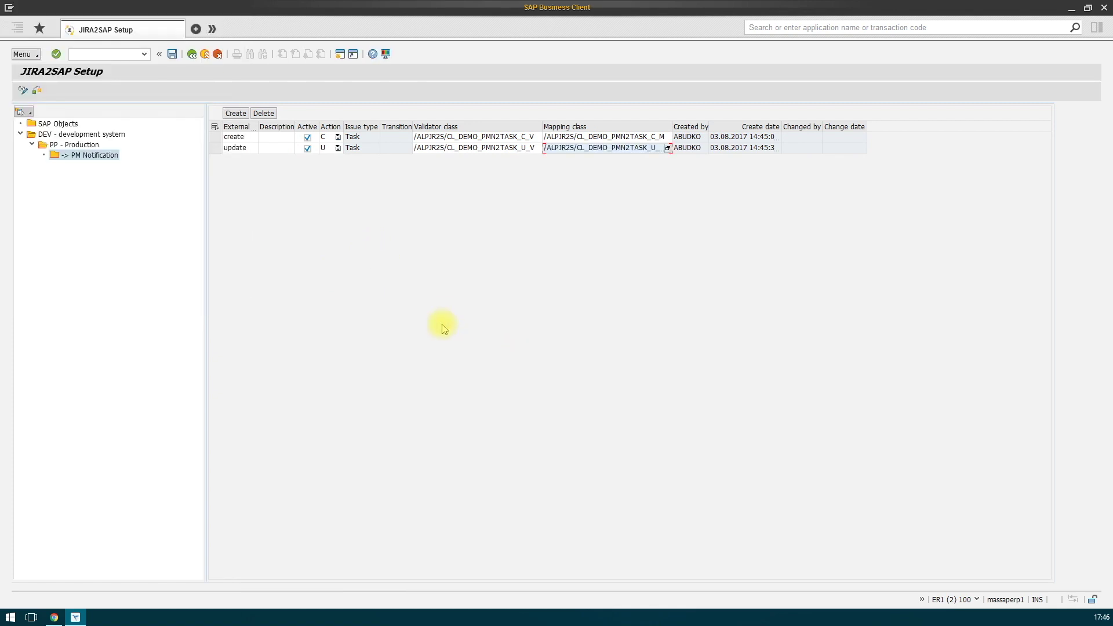
left_click_drag(206, 237, 181, 241)
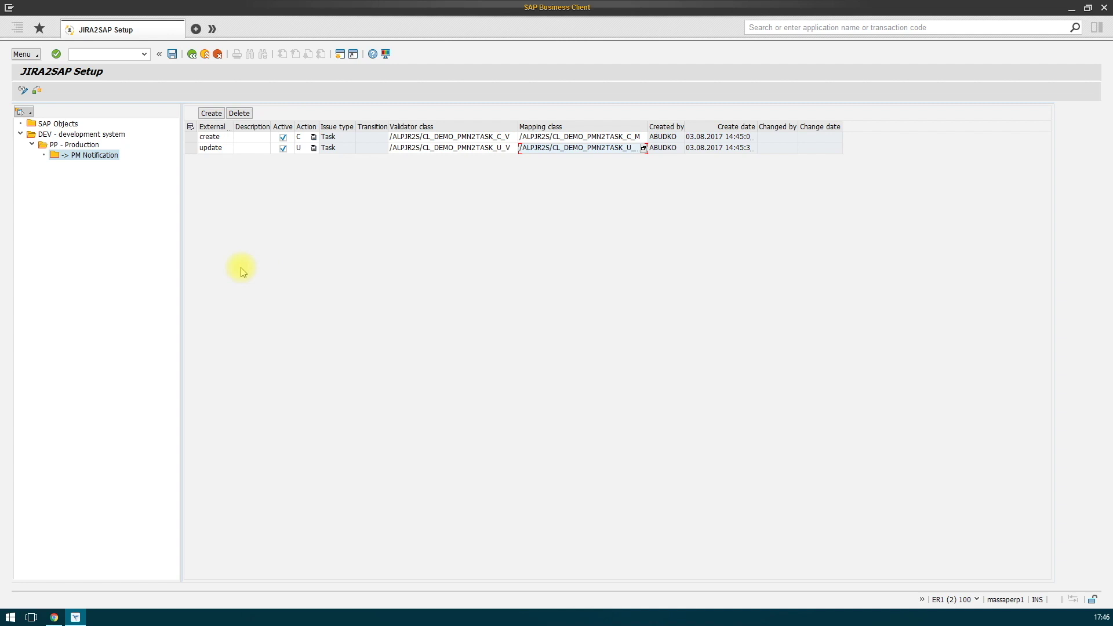
left_click(173, 56)
- In a new tab, create IW21 notification 'SAP 2 JIRA task', priority 1-Very high, start 04.08.2017, and save
left_click(196, 29)
left_click(32, 122)
double_click(110, 132)
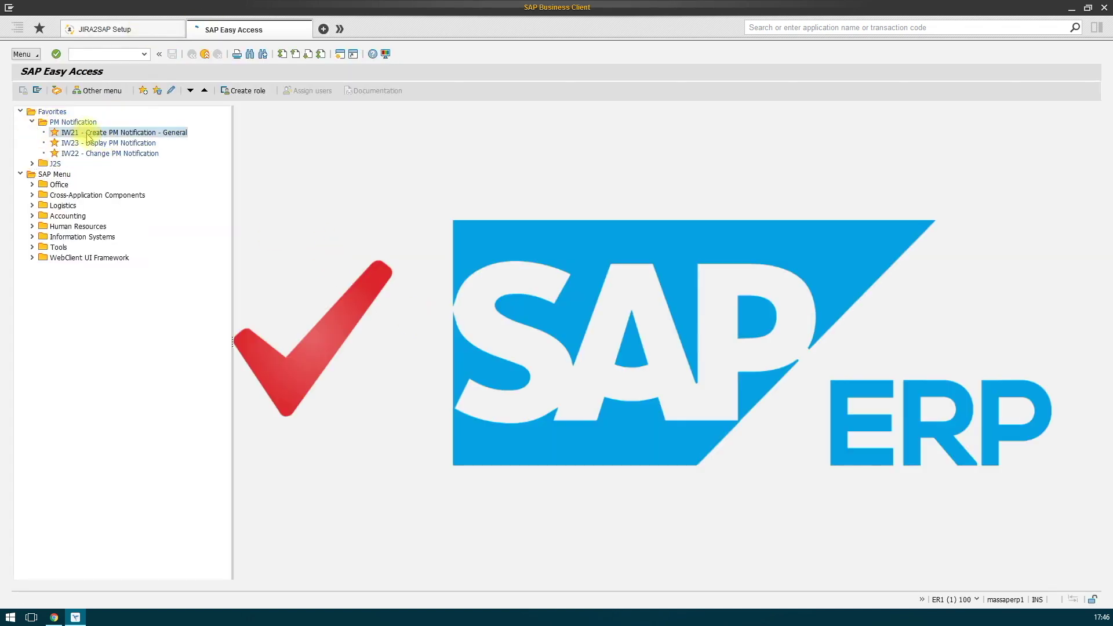
key("Return")
type("SAP 2 JIRA task")
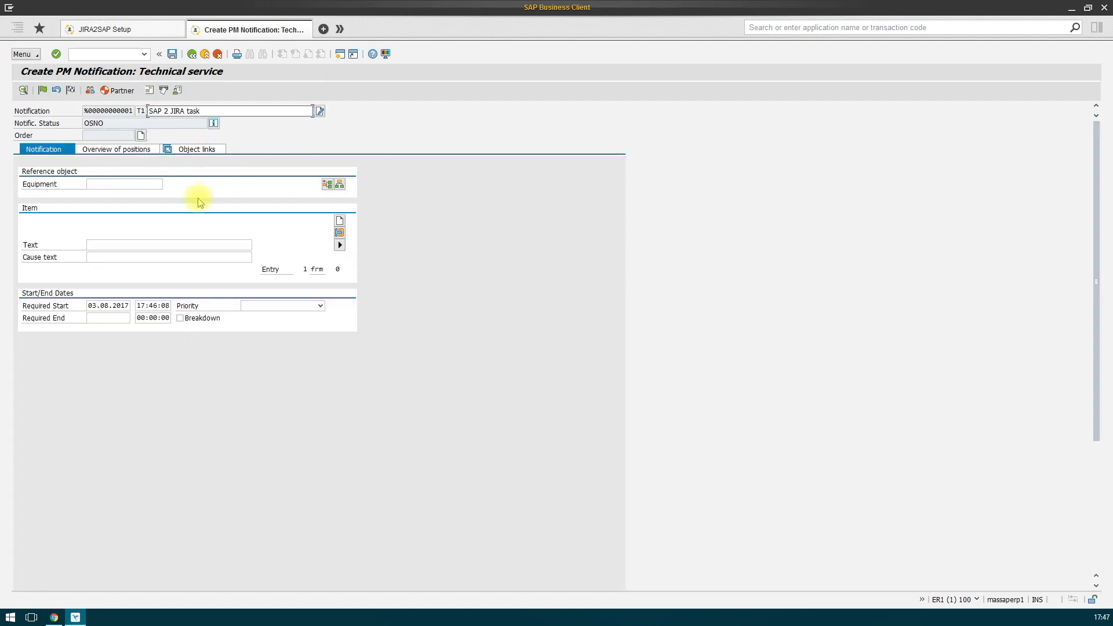
left_click(280, 305)
left_click(293, 316)
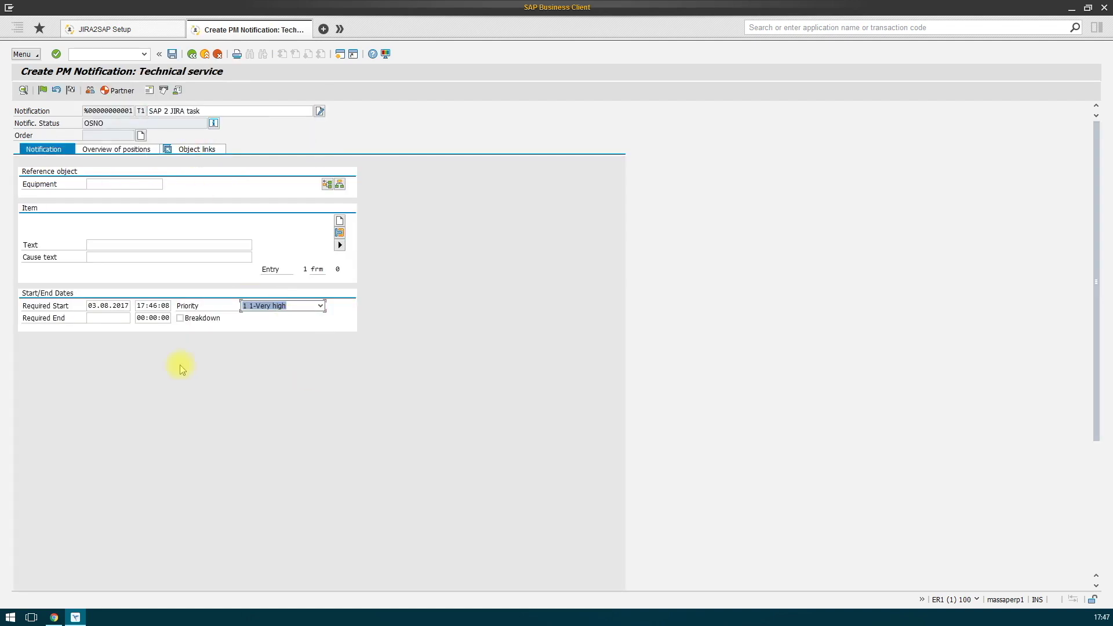
left_click(100, 307)
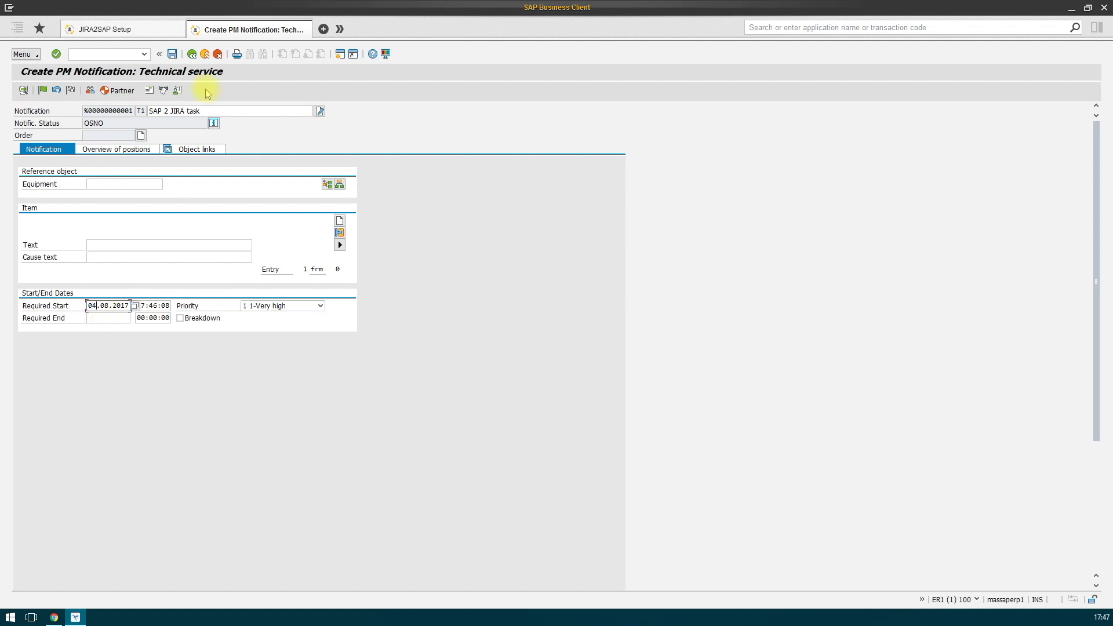
left_click(172, 54)
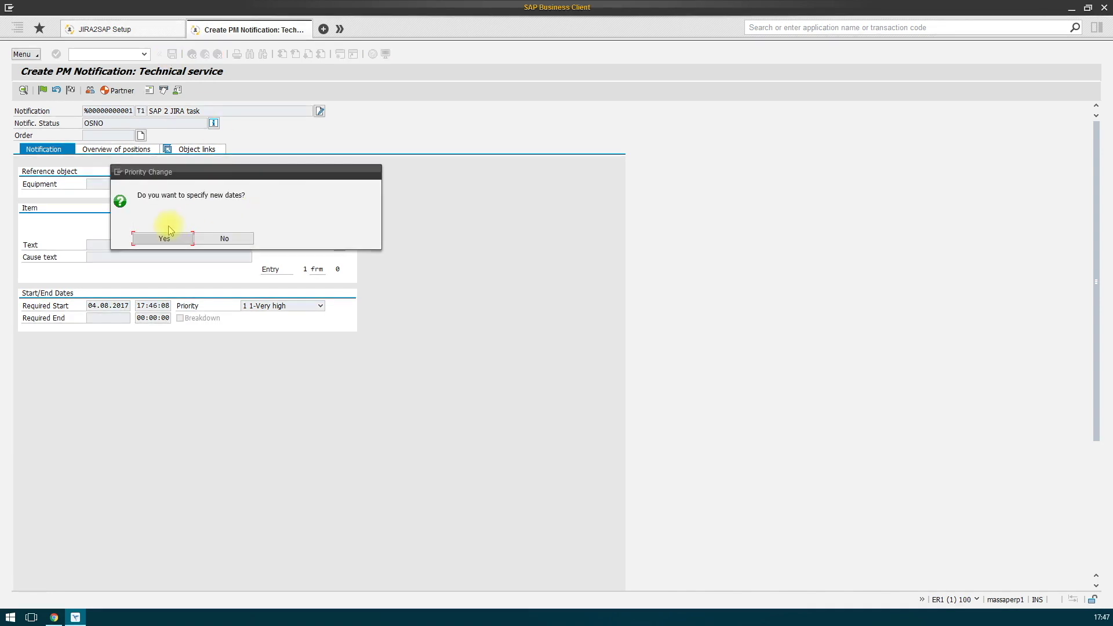
left_click(225, 242)
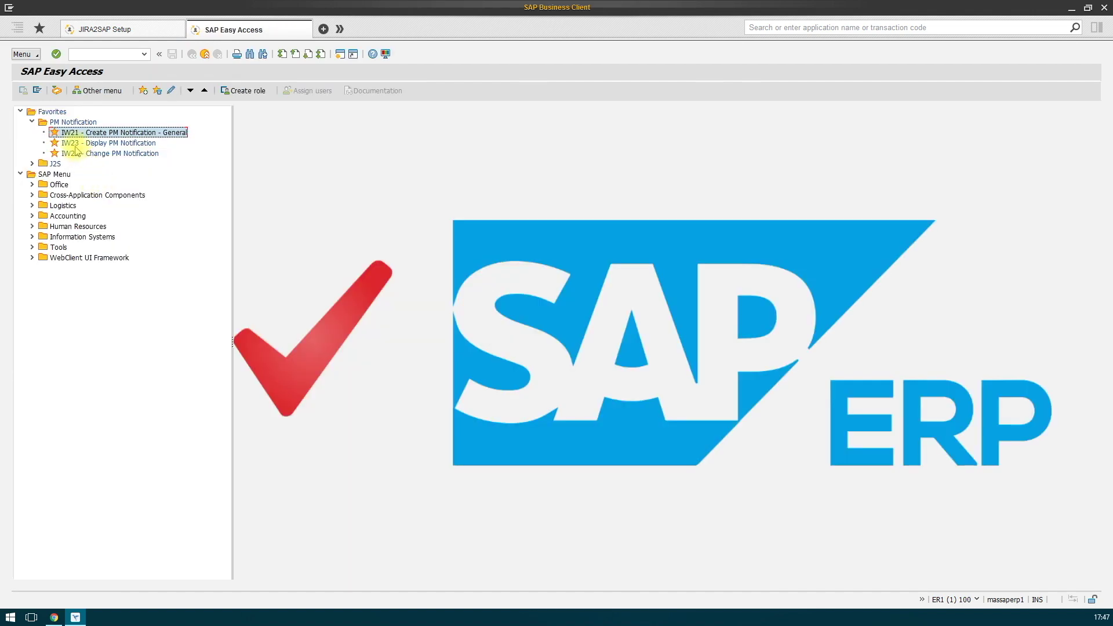
- Display notification 10000191 via IW23 and view its object link to JIRA Task PP-317
double_click(73, 144)
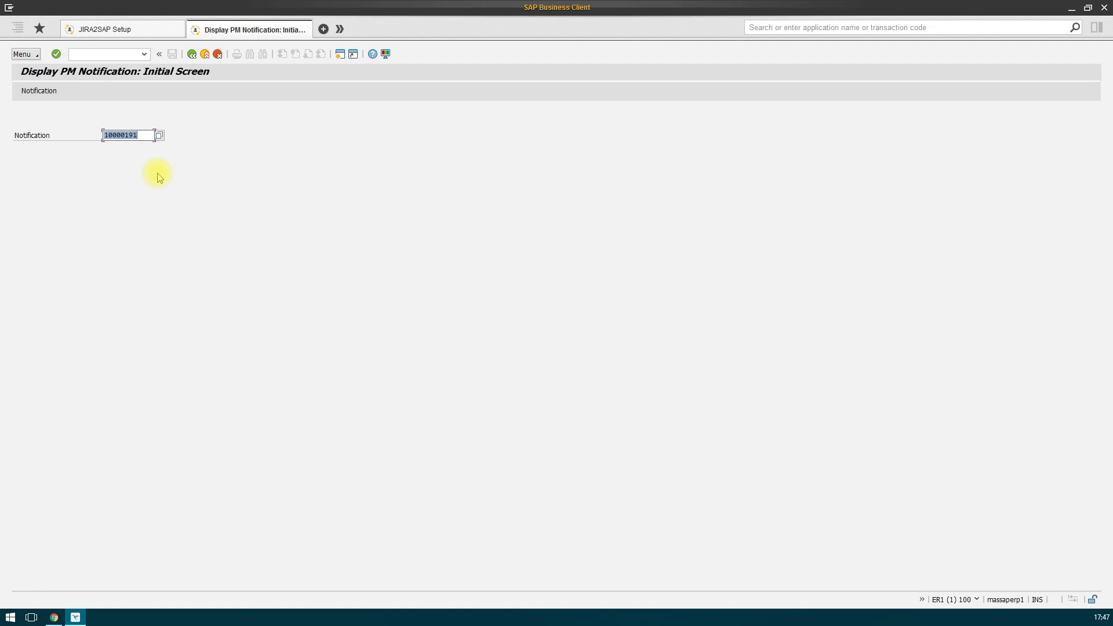
key("Return")
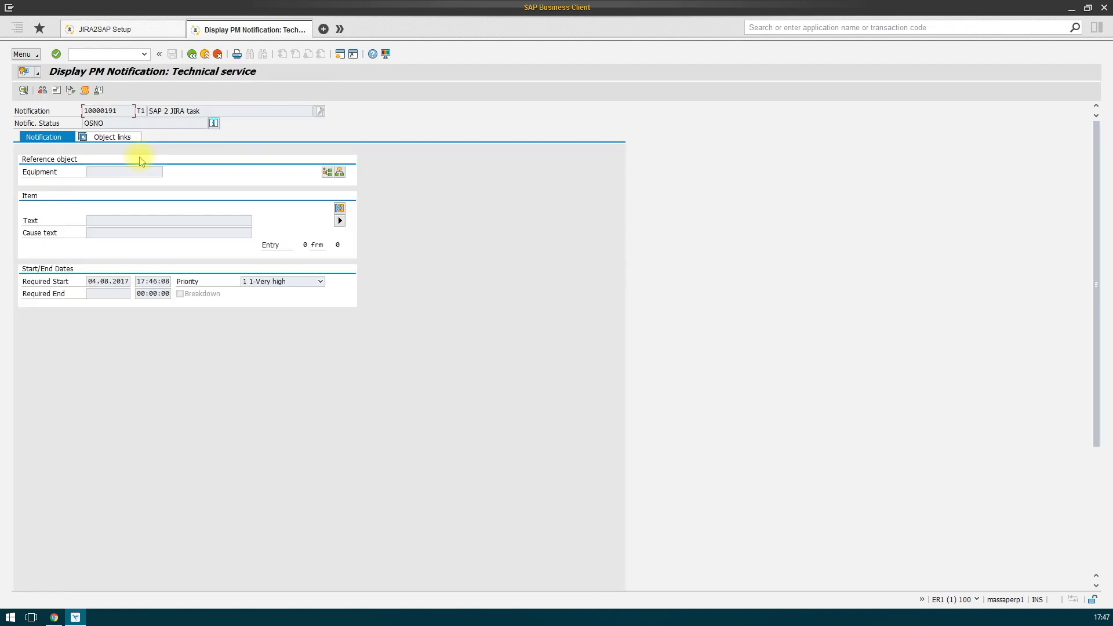
left_click(107, 139)
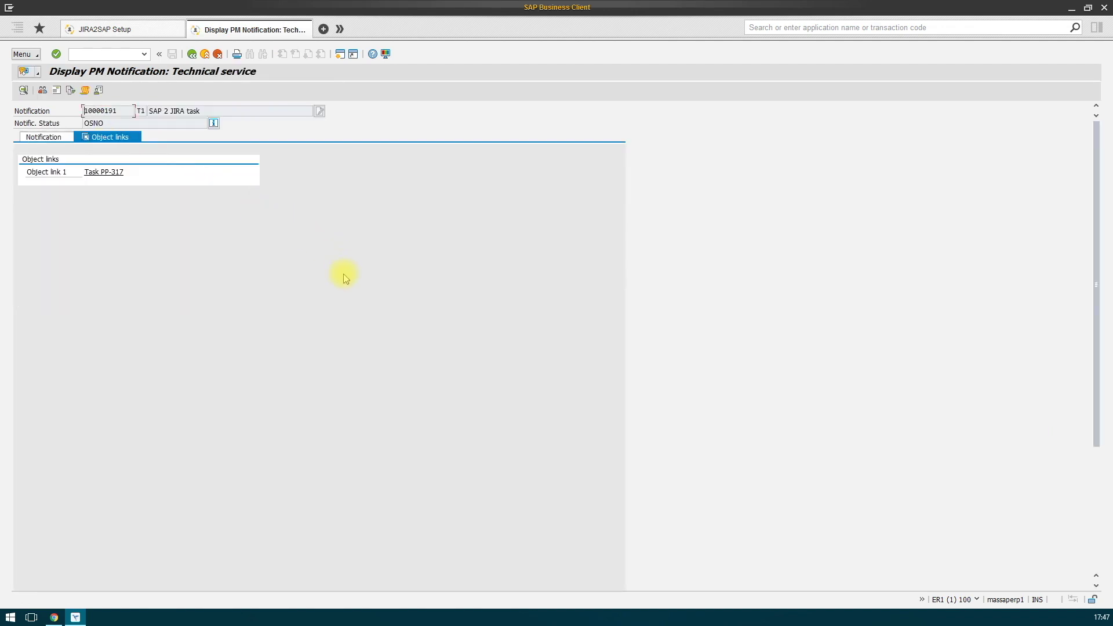
- Open the linked JIRA task PP-317 in the browser to review it
left_click(113, 173)
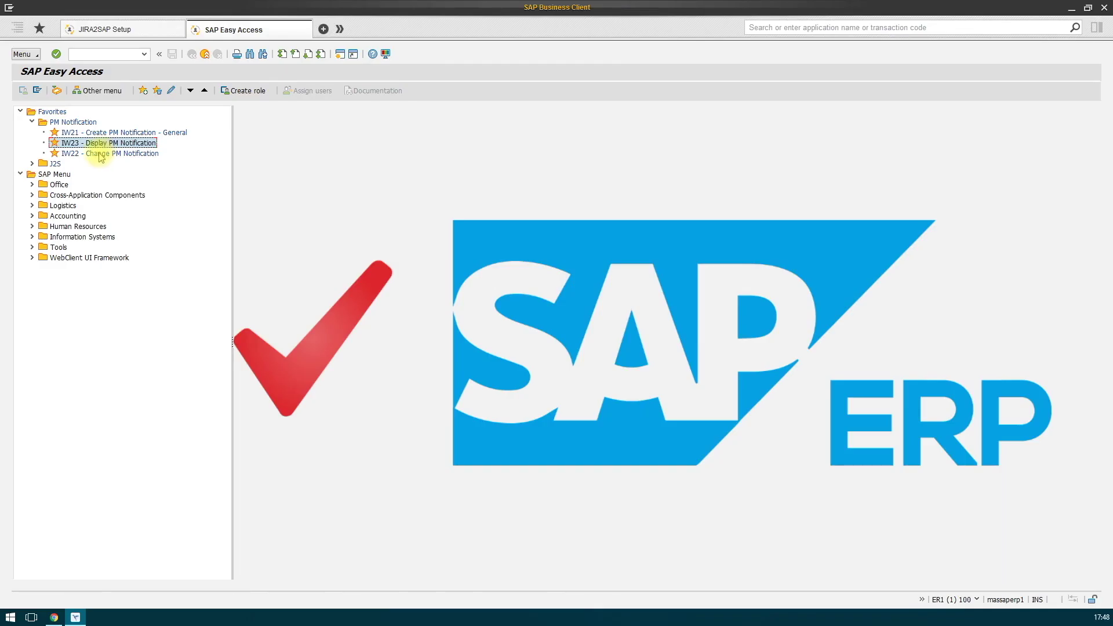
- Change notification 10000191 to priority 3-Medium via IW22, save, and check PP-317 in JIRA
double_click(101, 154)
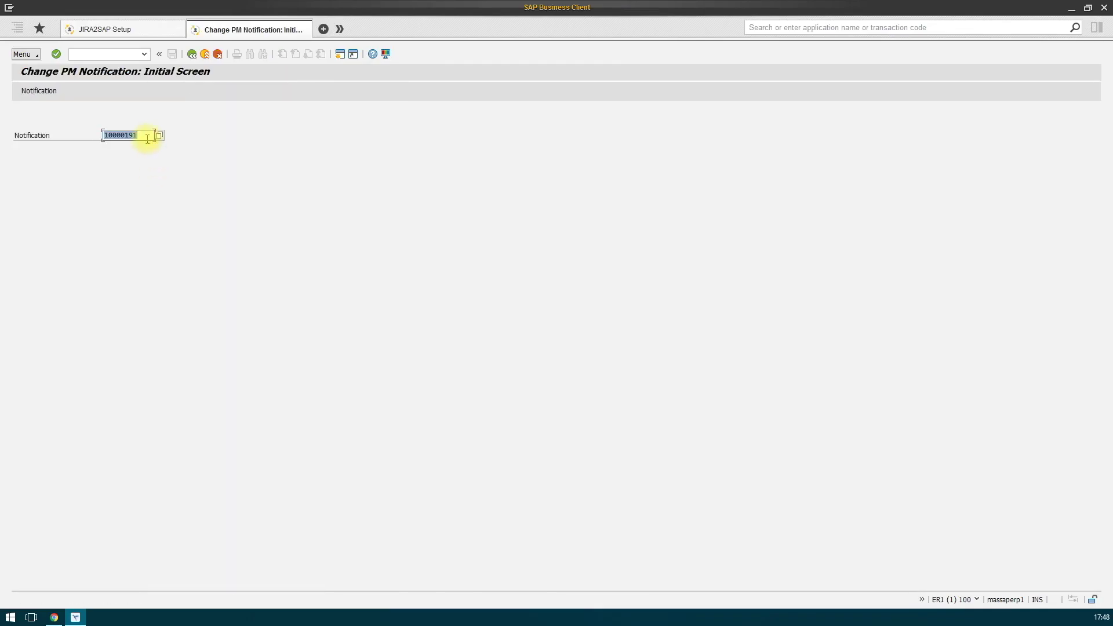
key("Return")
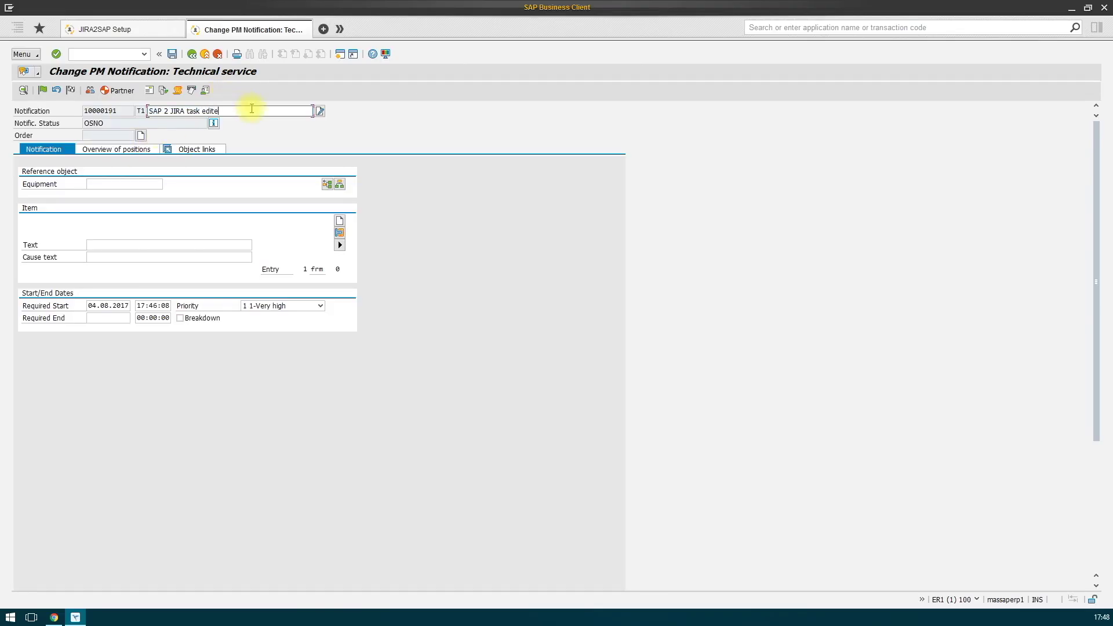
left_click(279, 306)
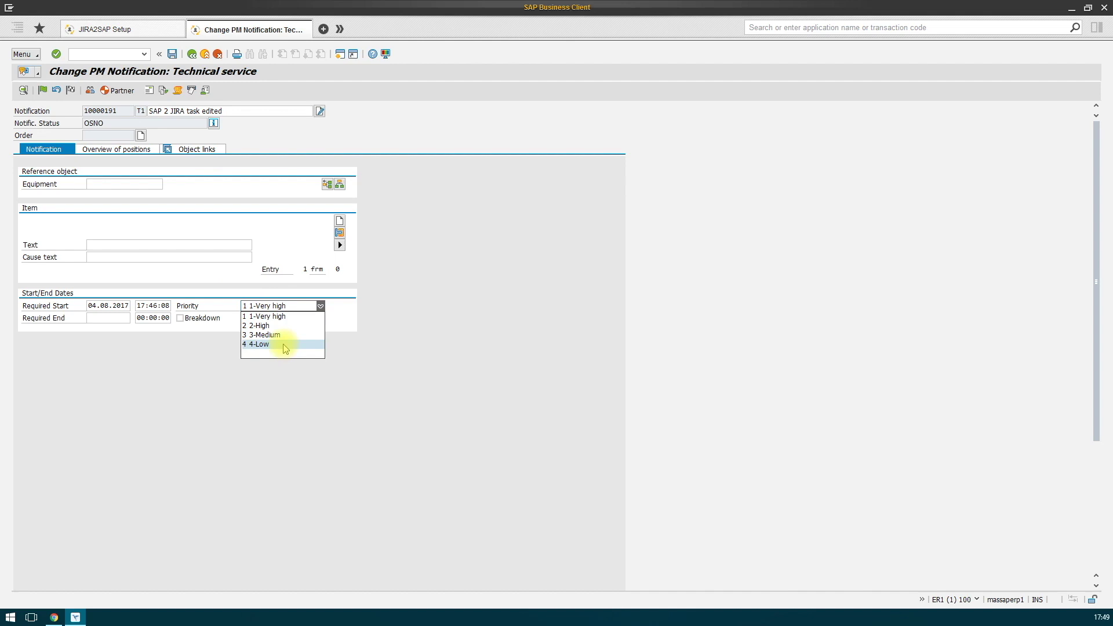
left_click(266, 335)
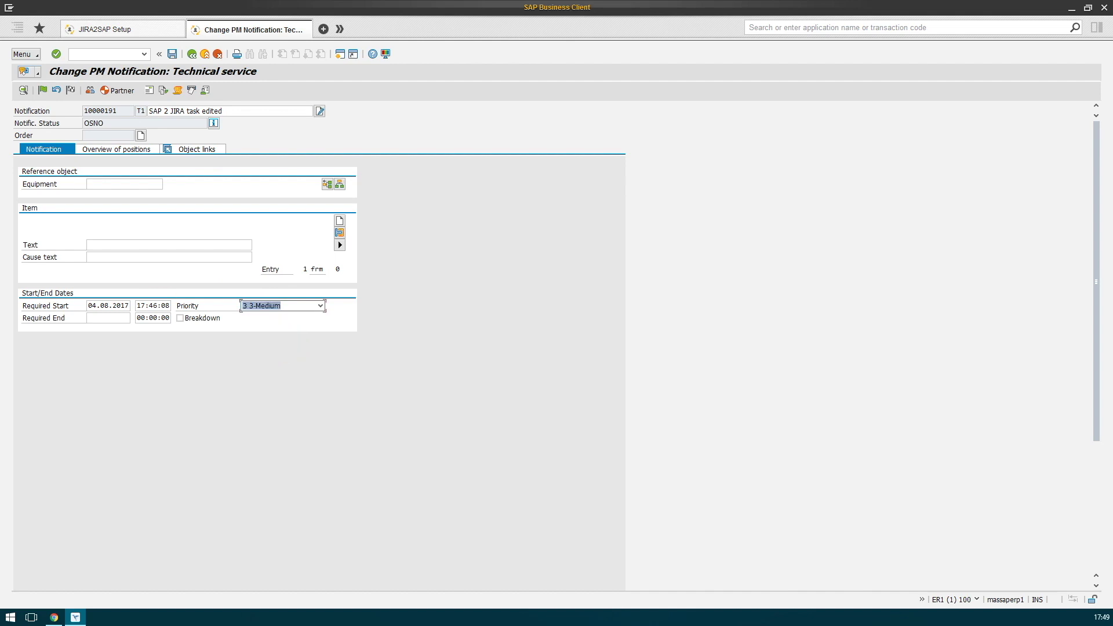
left_click(173, 55)
left_click(159, 237)
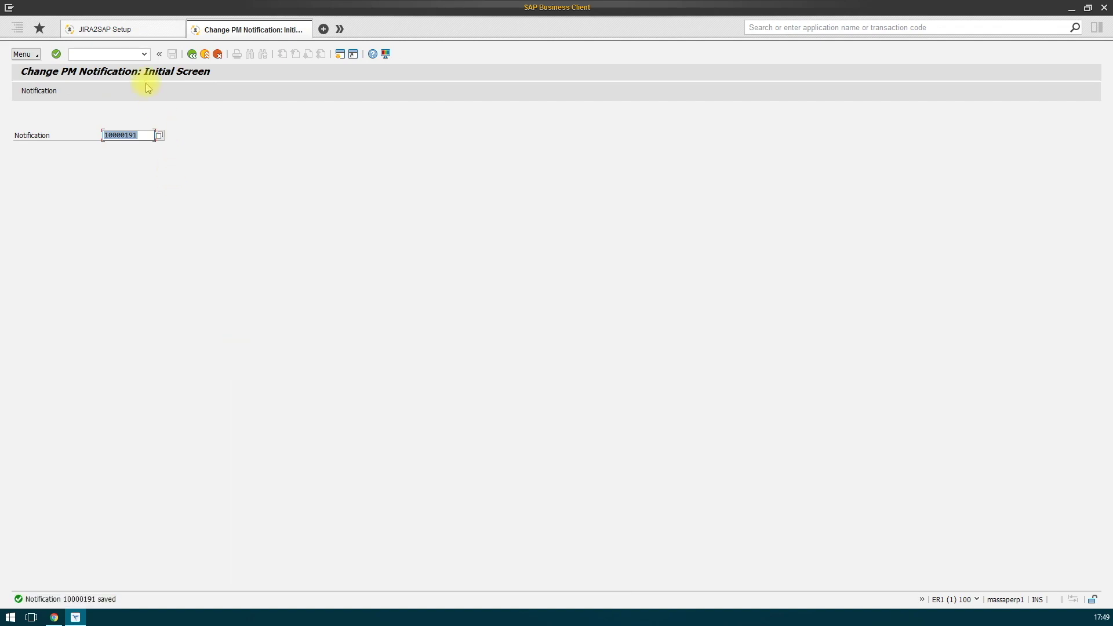
left_click(54, 617)
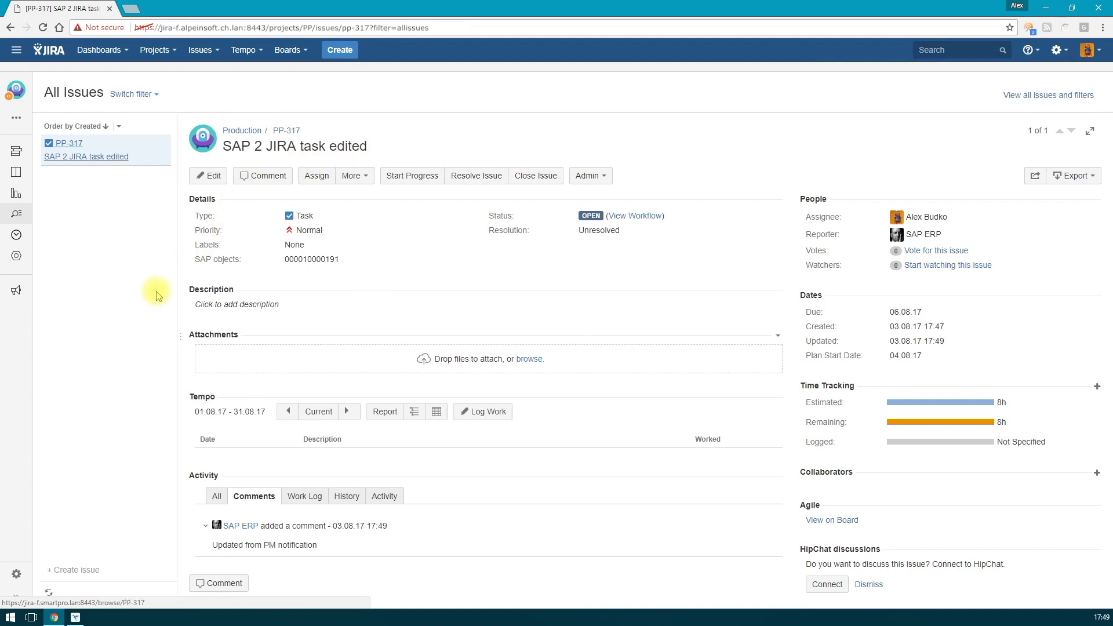
- Return from the JIRA issue PP-317 page to SAP Business Client
left_click(76, 618)
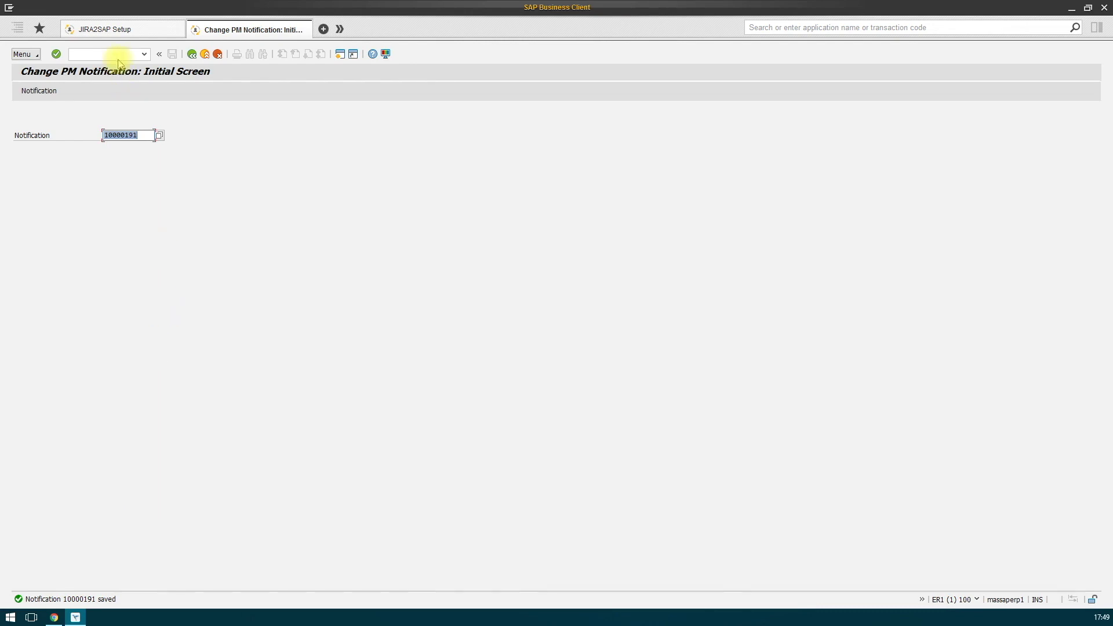
- In JIRA2SAP Setup, add an active 'put in progress' row with action Transition and issue type Task
left_click(116, 36)
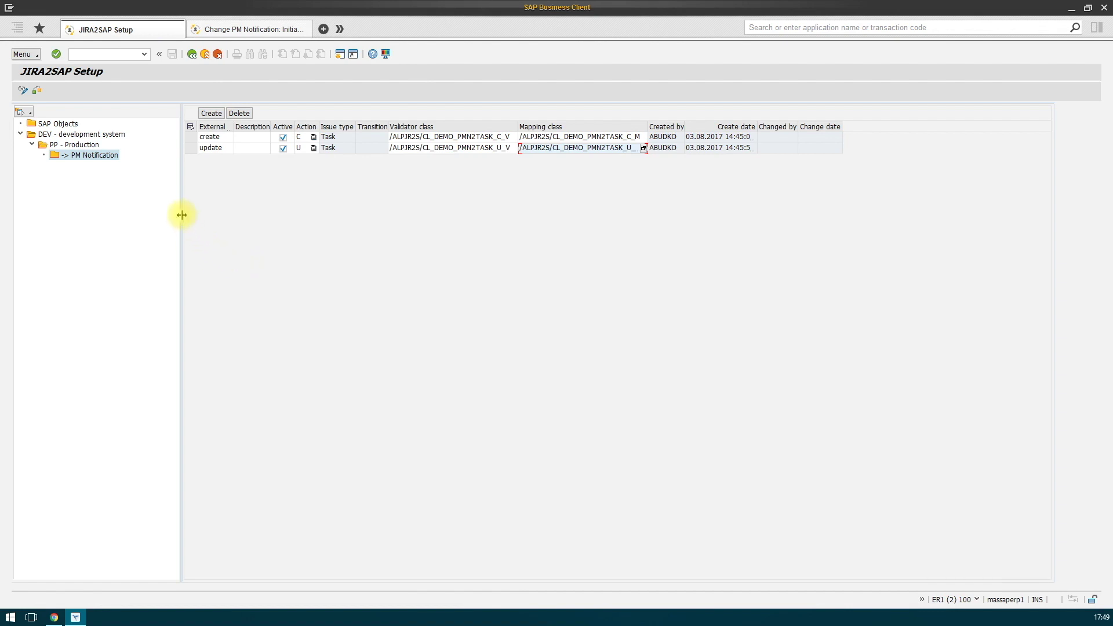
left_click_drag(182, 214, 194, 214)
left_click(223, 113)
type("put")
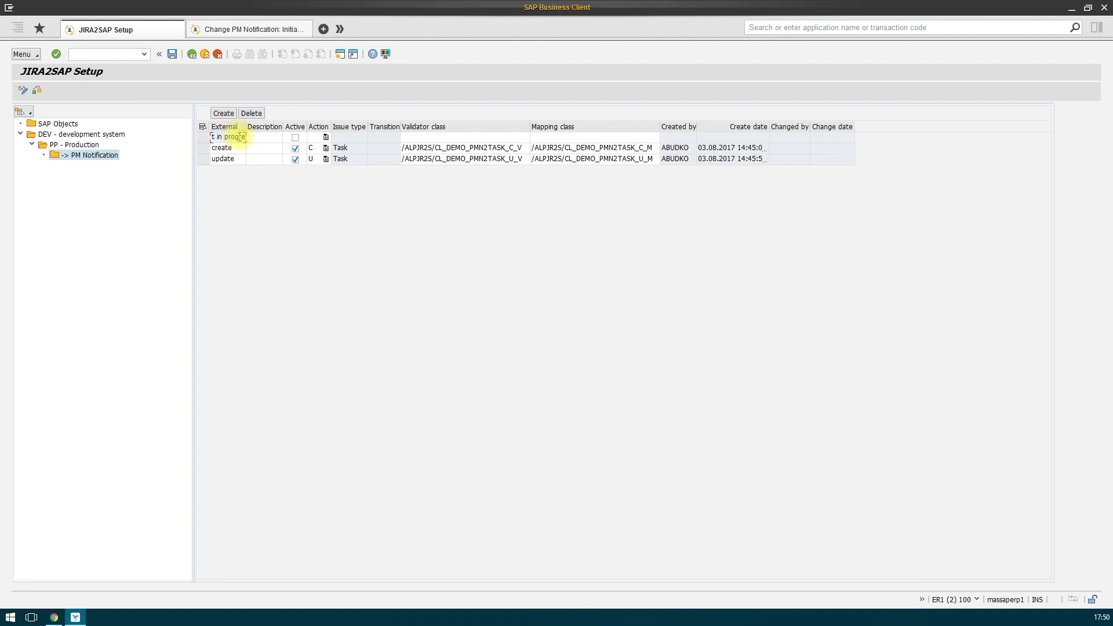
type(" in progress")
key("Tab")
key("space")
key("Tab")
left_click(326, 137)
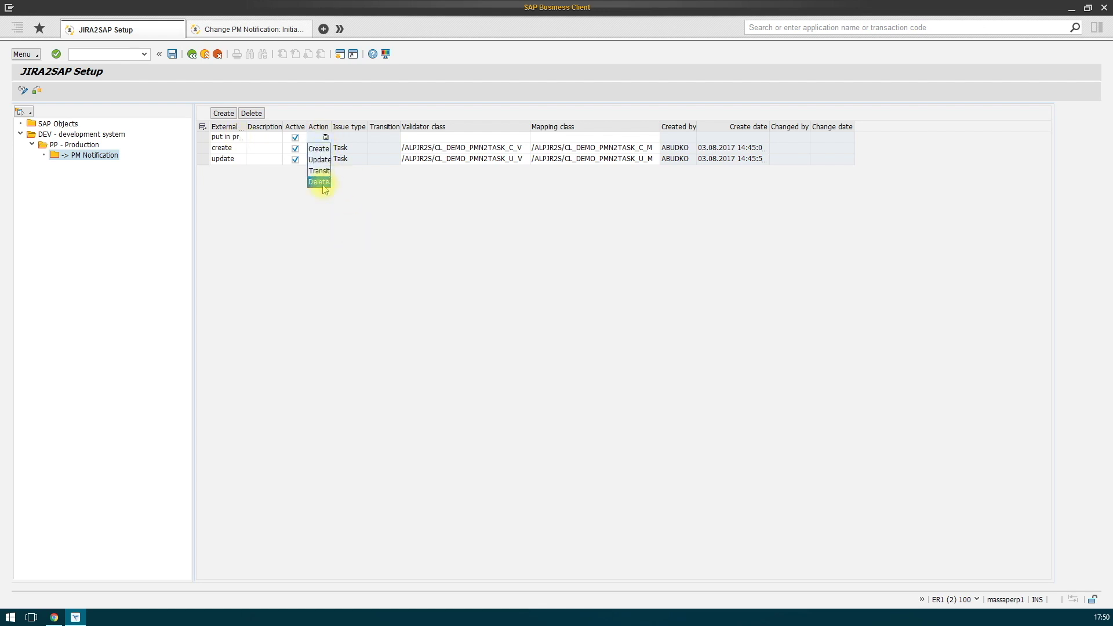
left_click(318, 171)
left_click(352, 139)
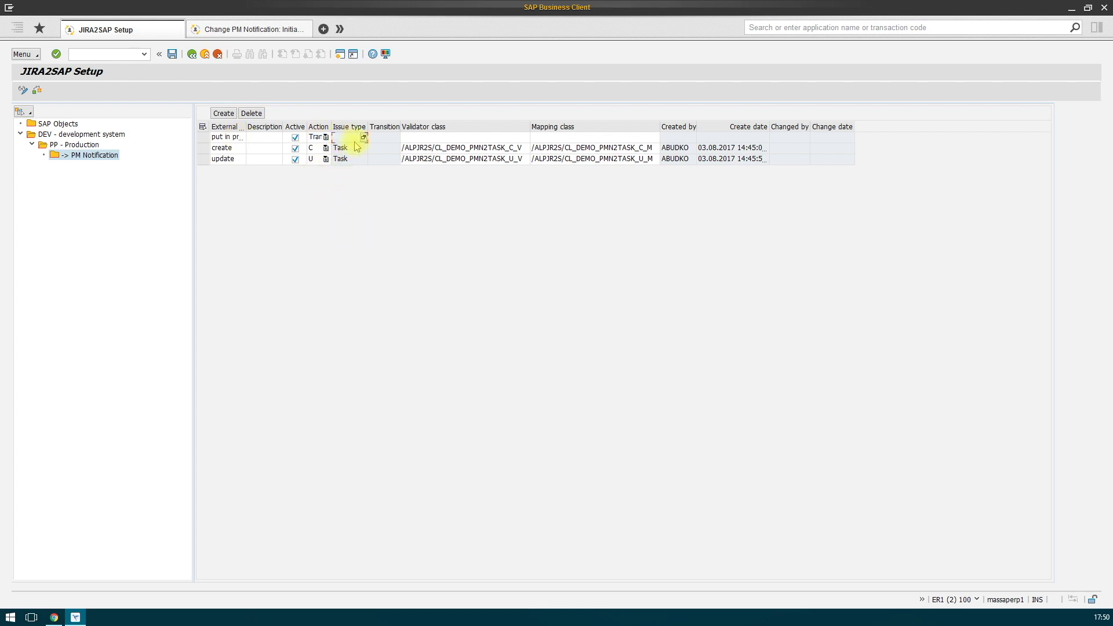
left_click(363, 137)
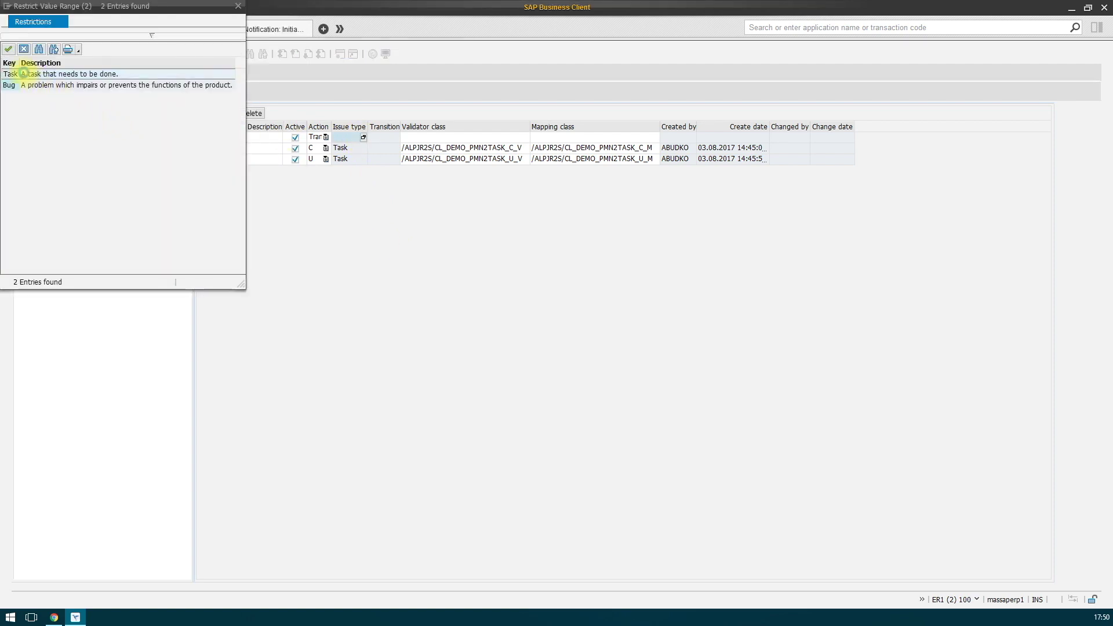
double_click(23, 73)
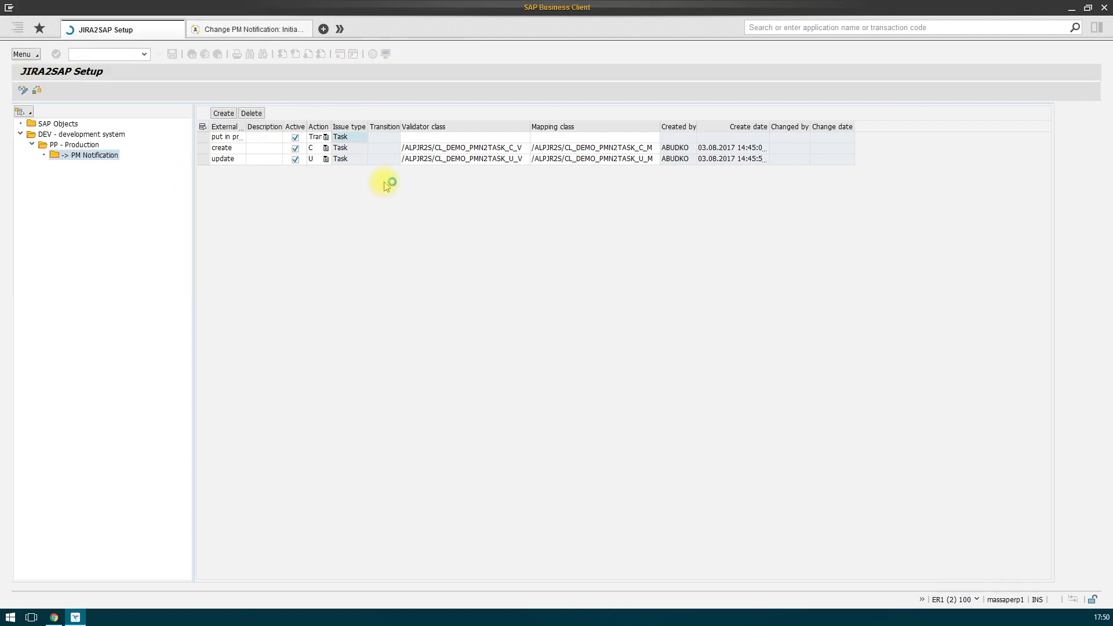
- Give the 'put in progress' row the Start Progress transition, via sample issue PP-317, and the TW validator
double_click(247, 128)
left_click(418, 159)
left_click(429, 159)
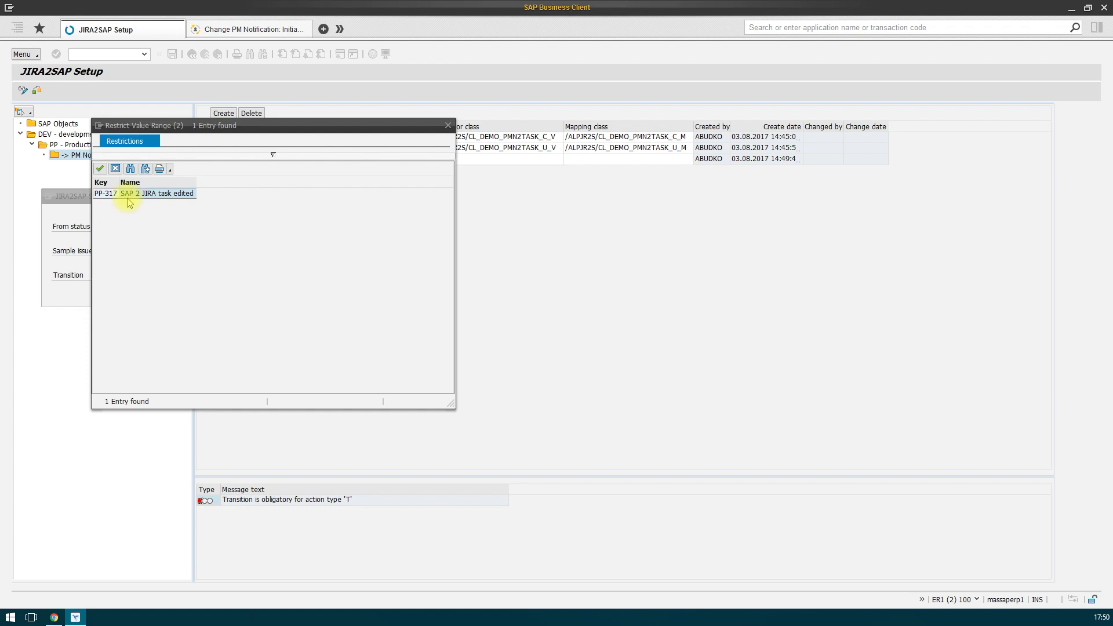
double_click(132, 193)
left_click(236, 277)
left_click(250, 274)
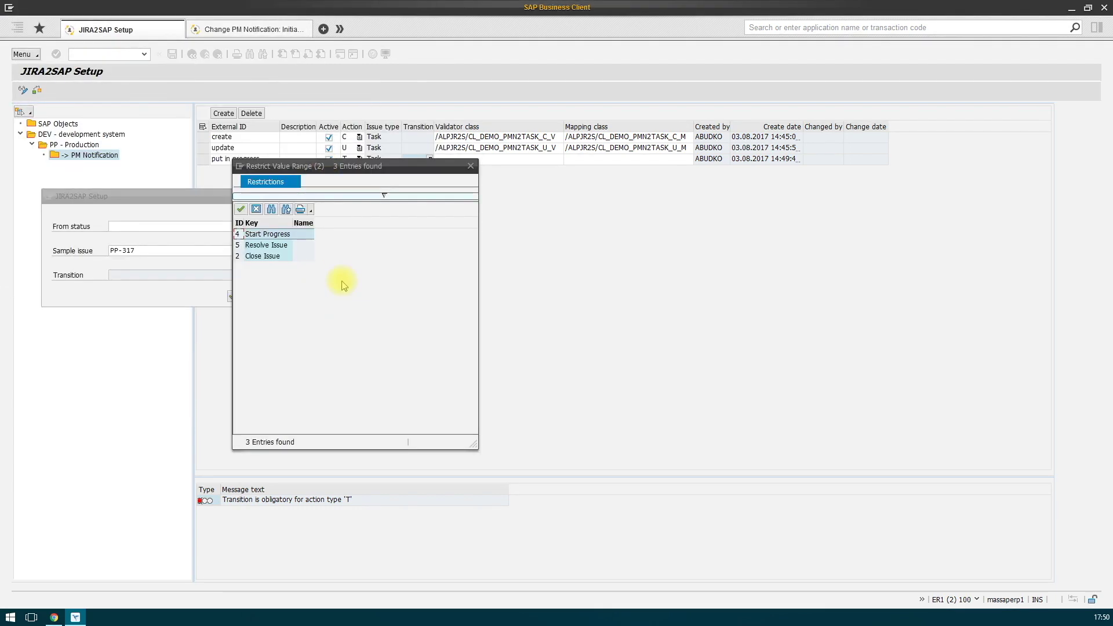
double_click(255, 238)
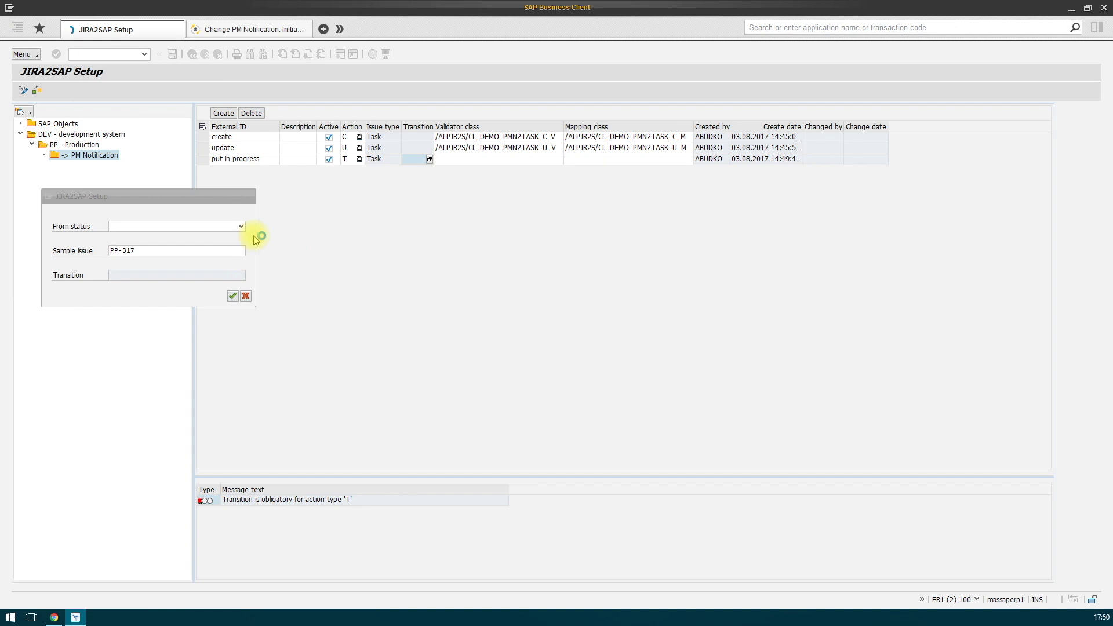
left_click(231, 297)
key("F4")
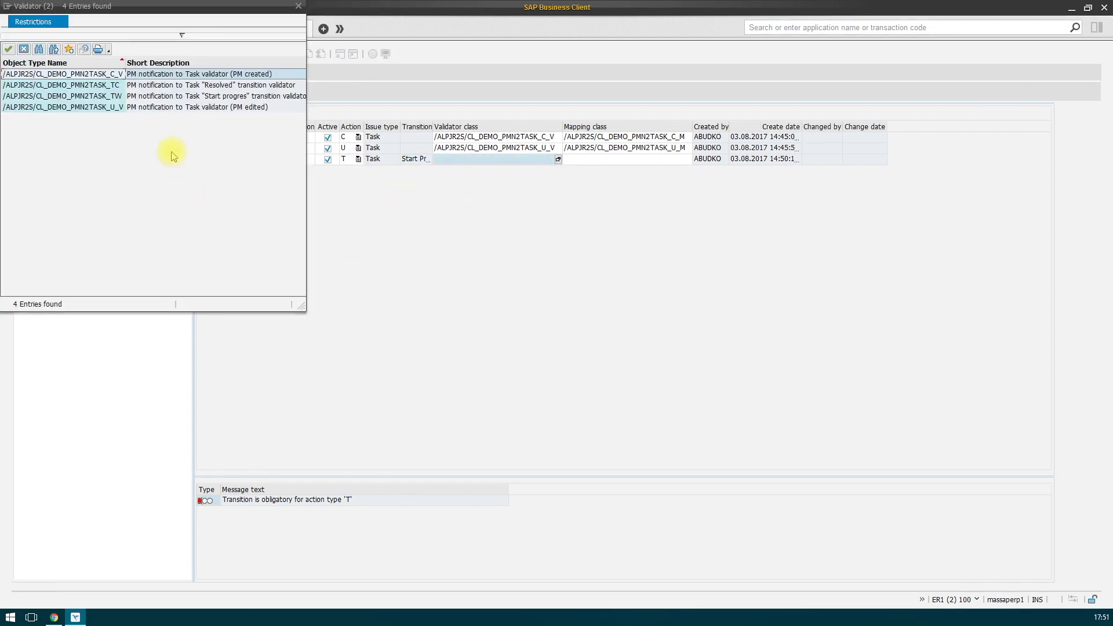
double_click(150, 96)
- Reload the PM Notification mappings and add a new 'resolve' mapping row
left_click(93, 155)
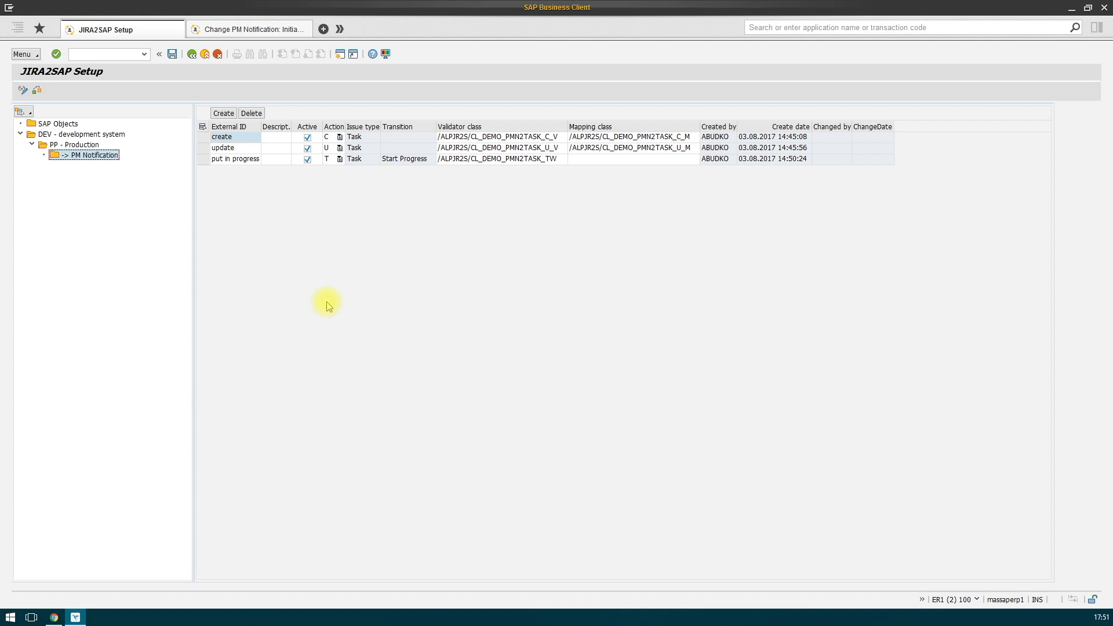
left_click(224, 113)
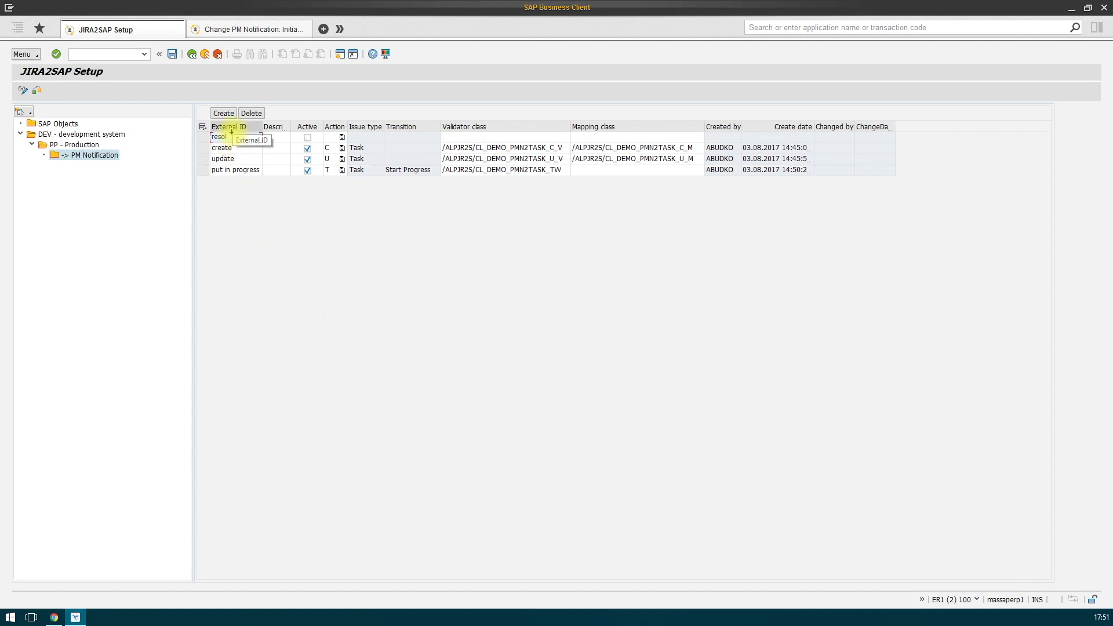
type("resolve")
left_click(308, 137)
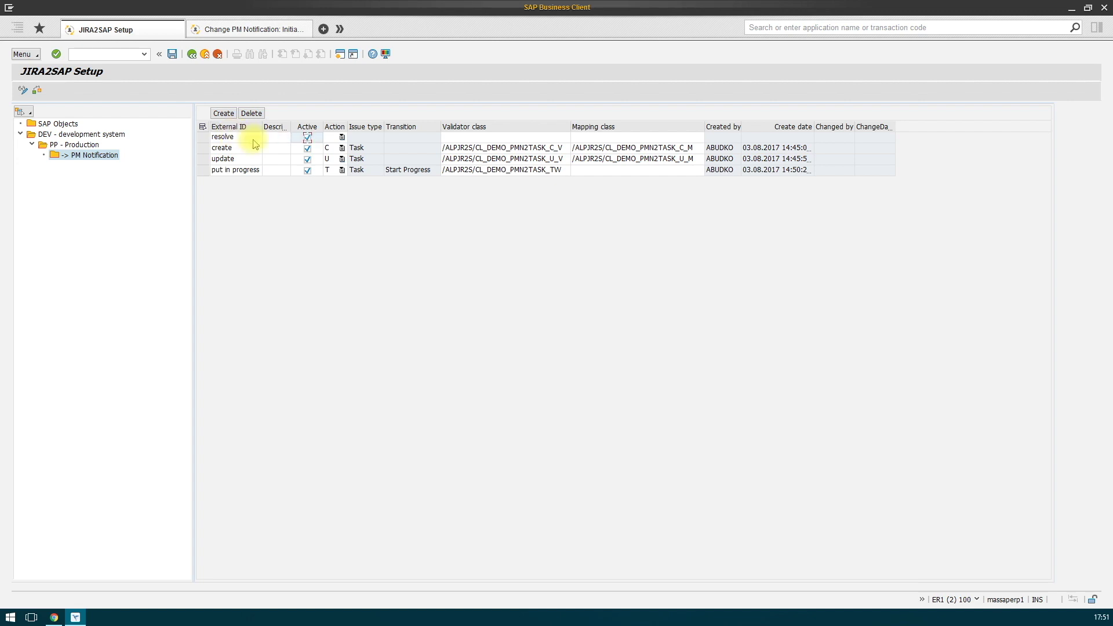
left_click(334, 137)
- Set the resolve row to Transition, issue type Task, transition Resolve Issue, and validator /ALPJR2S/CL_DEMO_PMN2TASK_TC
left_click(339, 171)
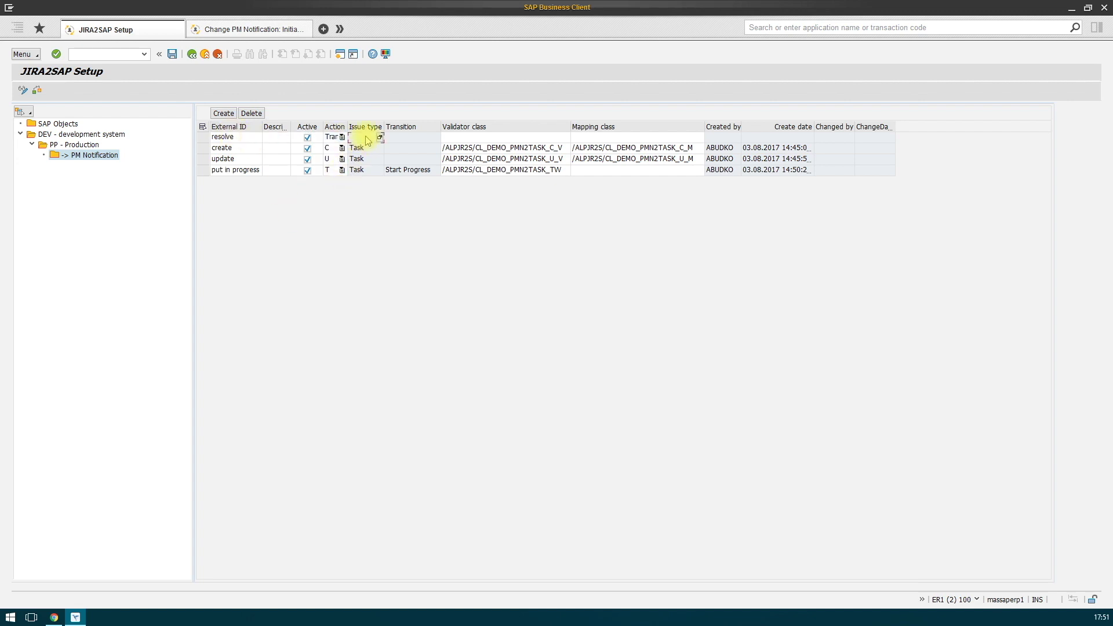
left_click(380, 136)
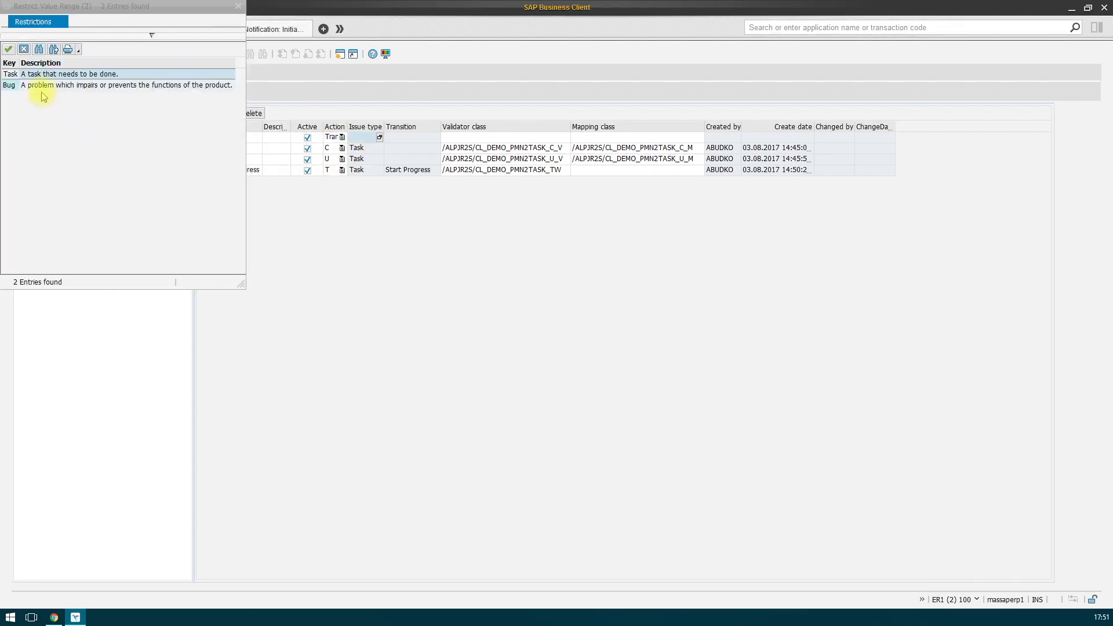
double_click(43, 92)
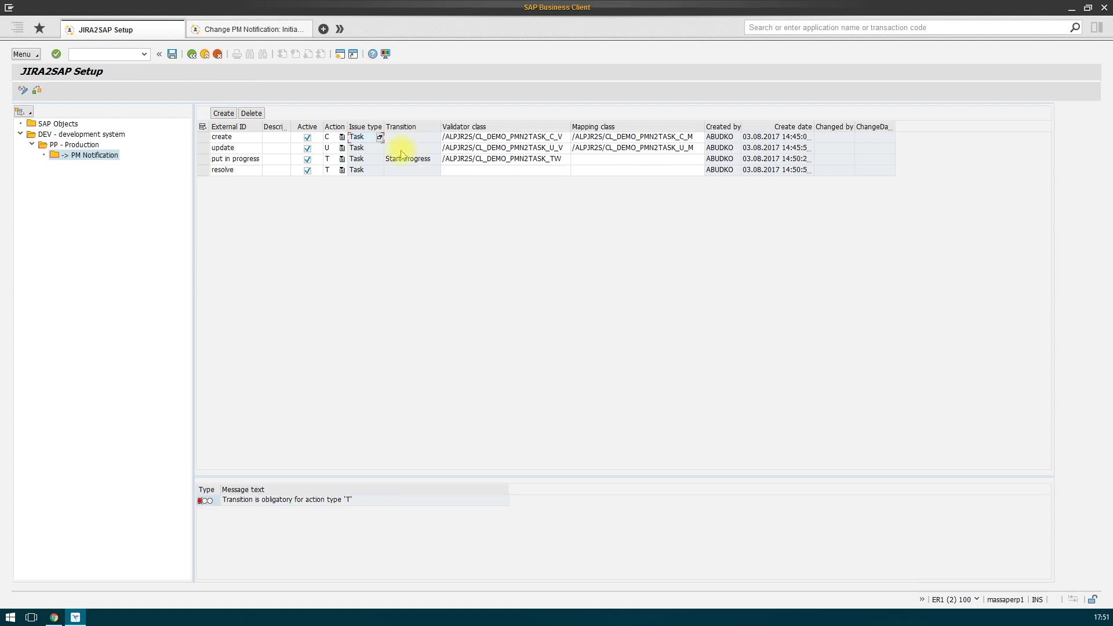
left_click(437, 170)
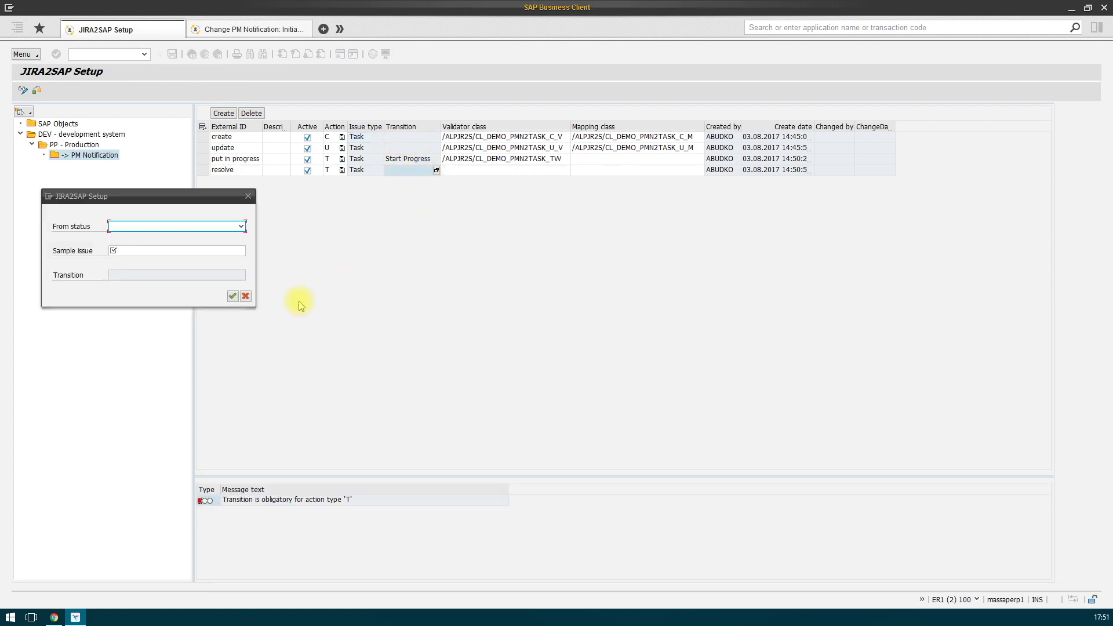
left_click(182, 250)
type("PP-317")
left_click(195, 275)
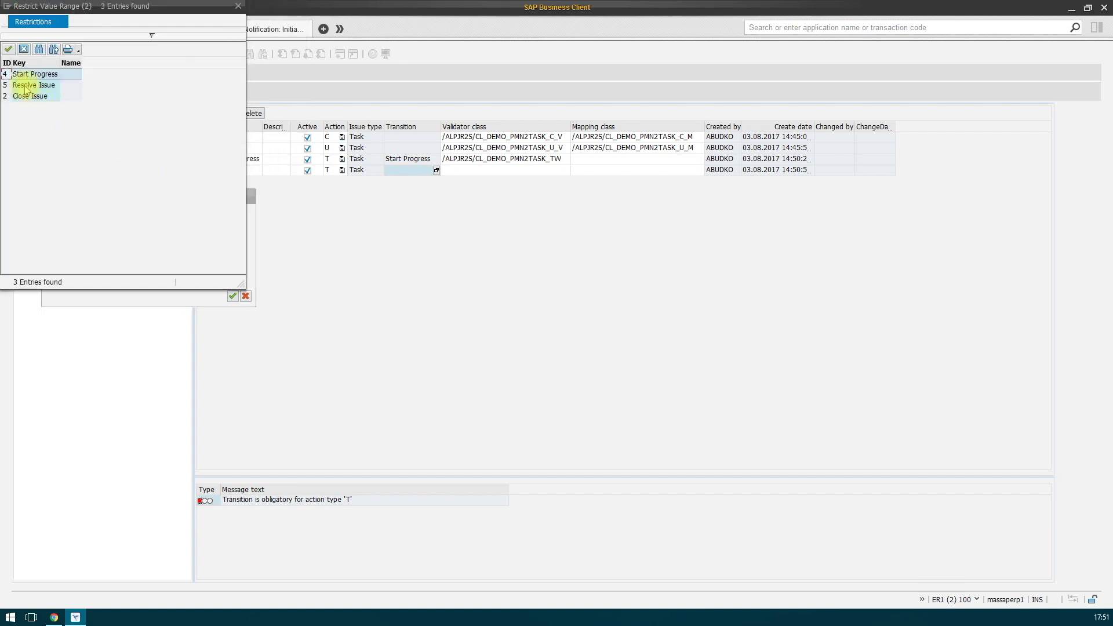
double_click(26, 86)
left_click(232, 296)
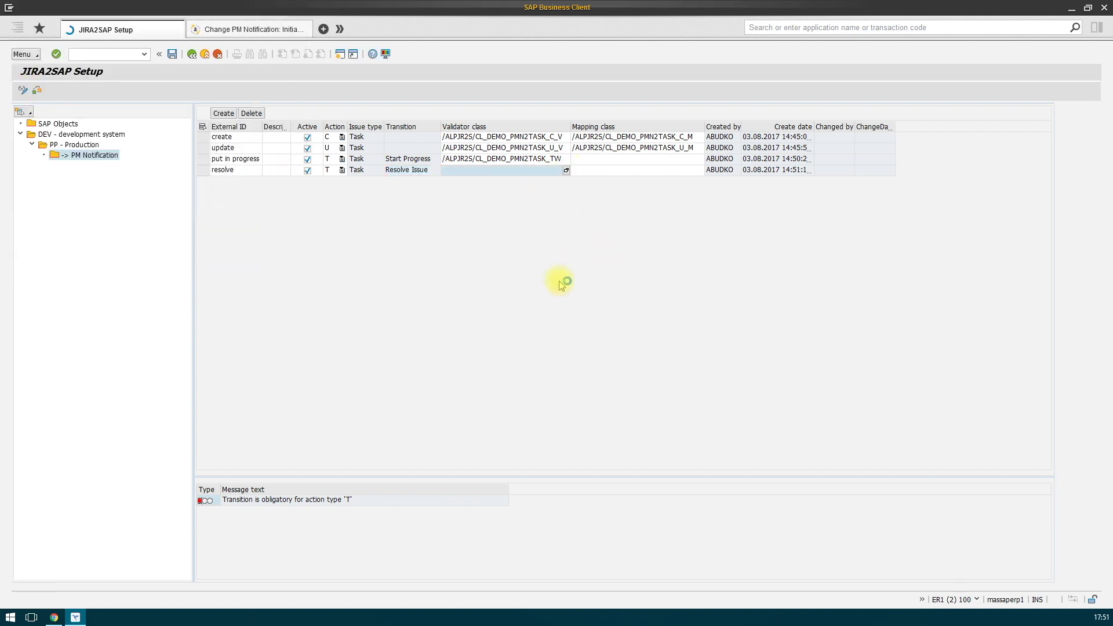
key("F4")
double_click(318, 194)
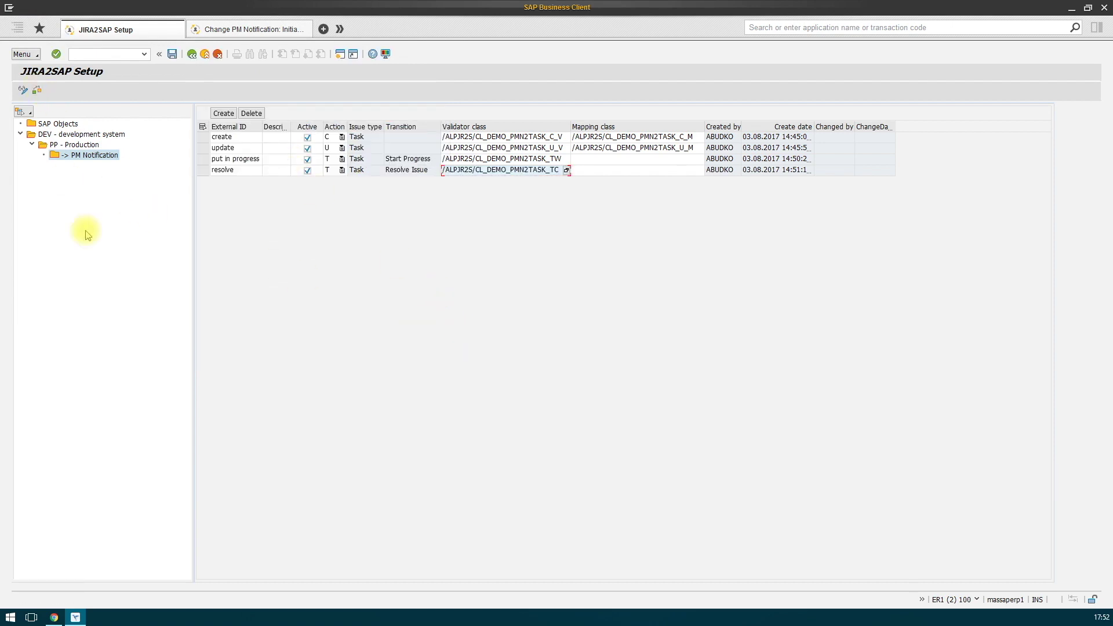
- Open notification 10000191, put it in process, and save it
left_click(241, 29)
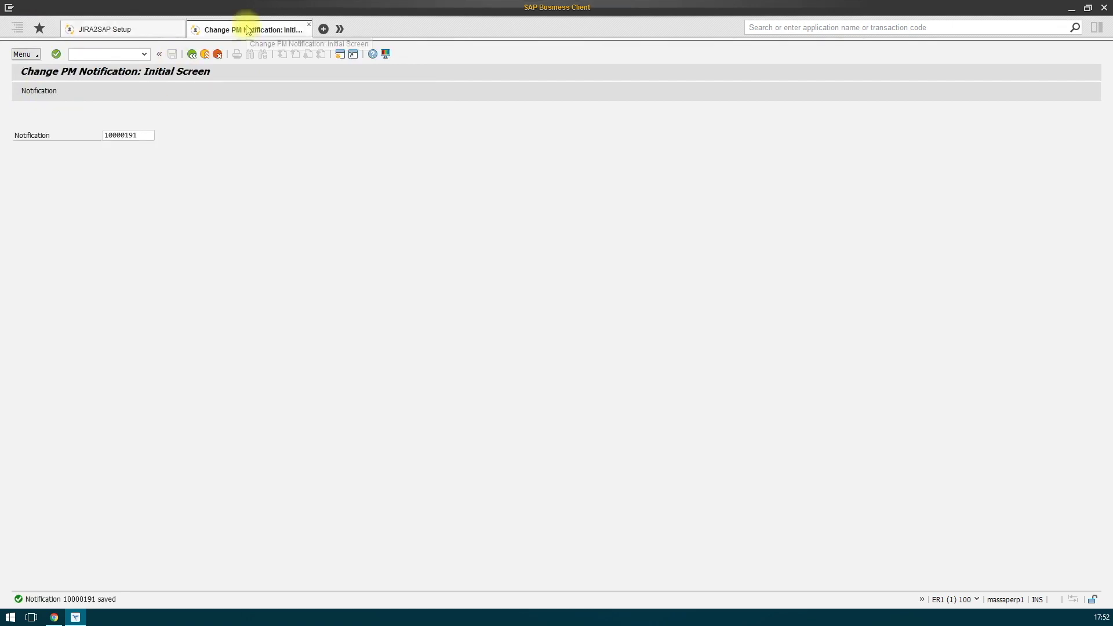
key("Return")
left_click(54, 617)
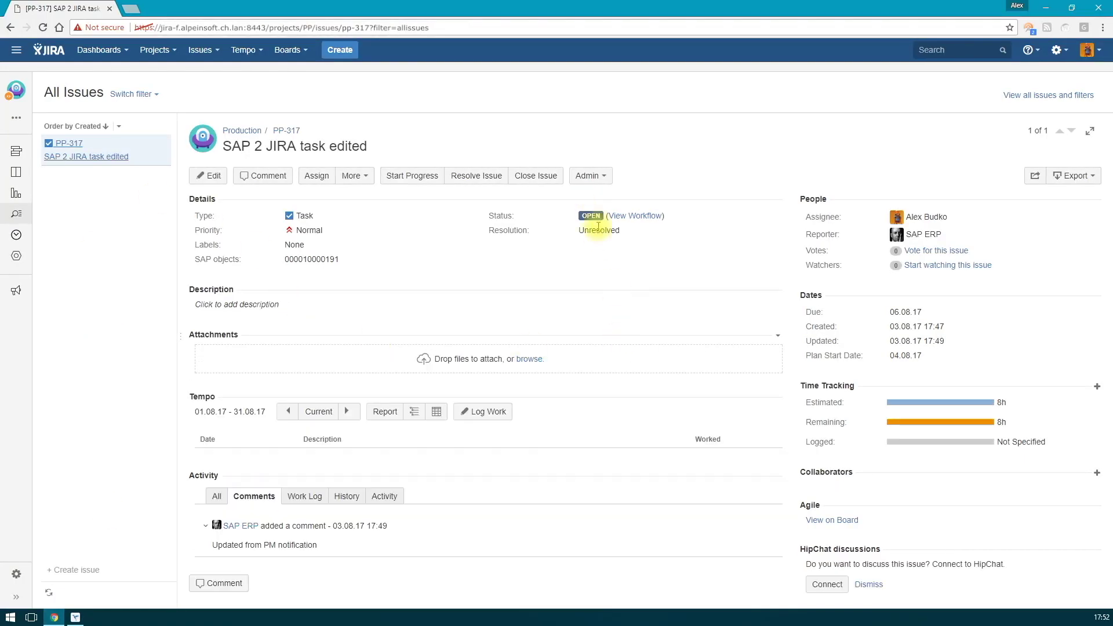
left_click(75, 616)
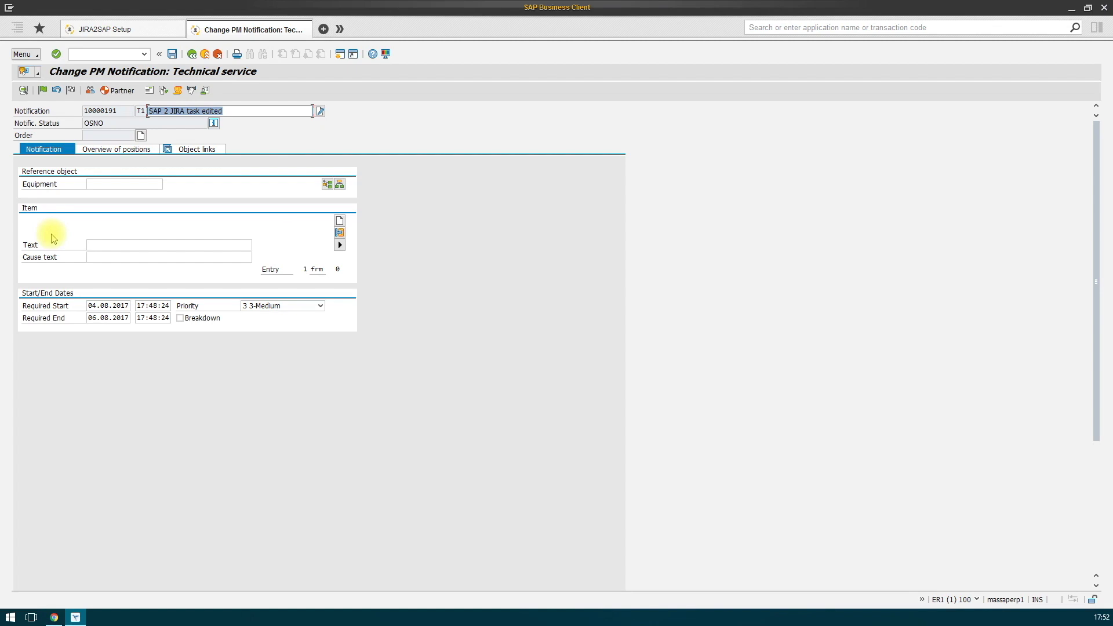
left_click(43, 91)
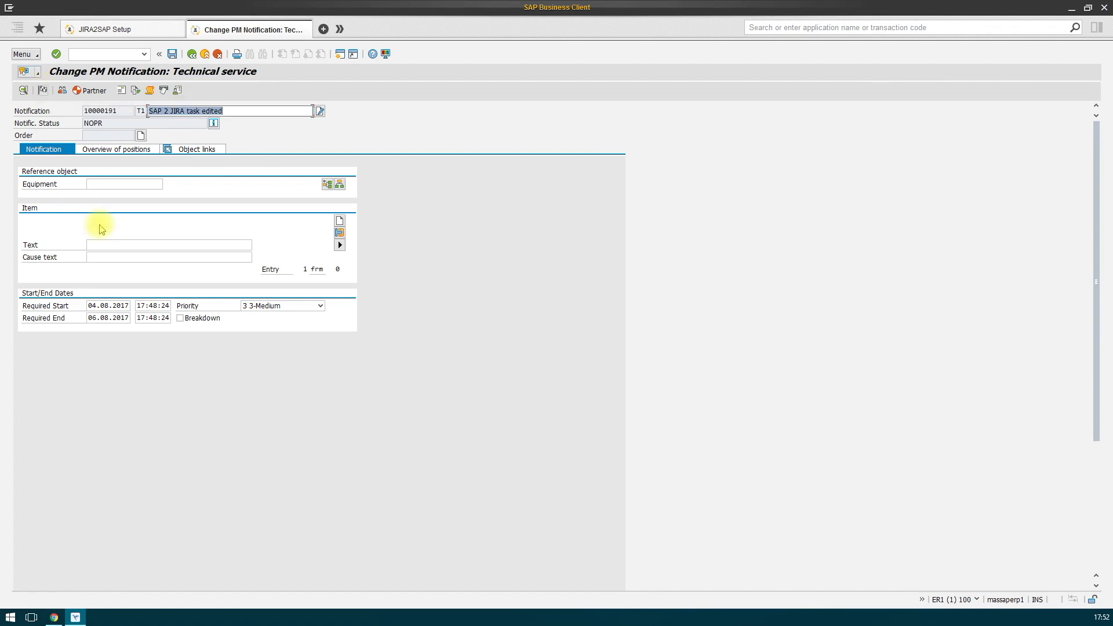
left_click(172, 54)
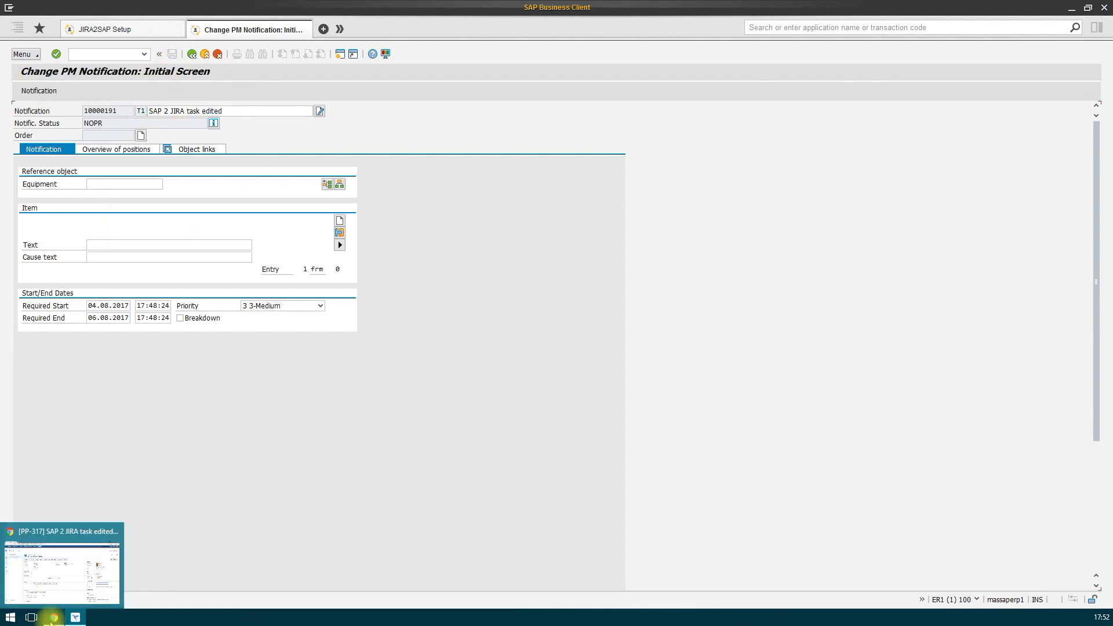
- Refresh PP-317 in JIRA to confirm its status is IN PROGRESS
left_click(54, 616)
left_click(102, 157)
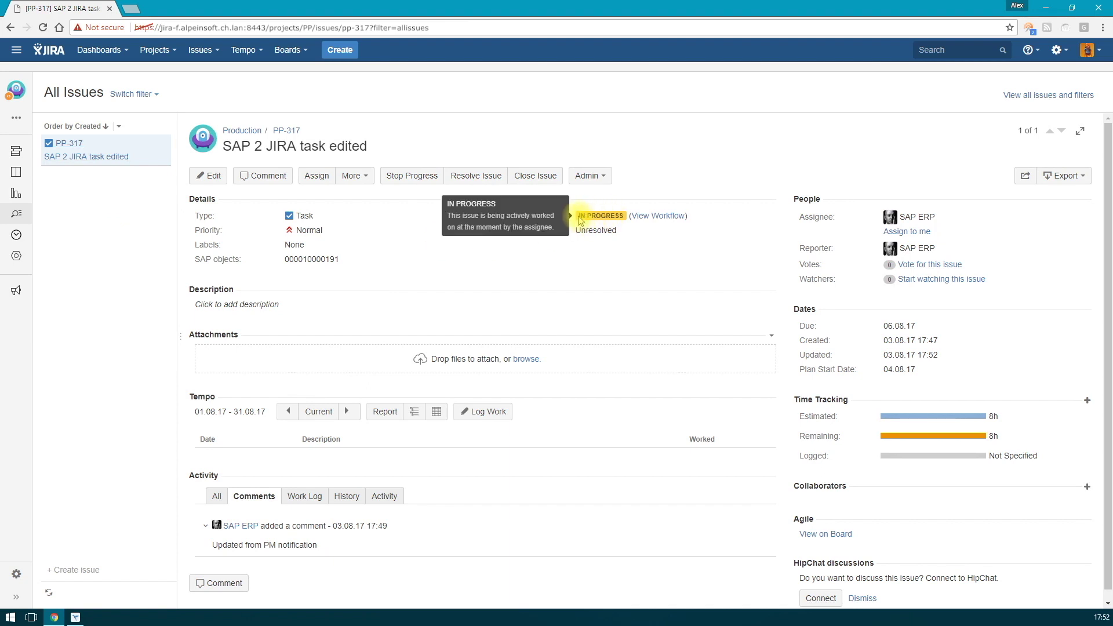
left_click_drag(579, 220, 617, 222)
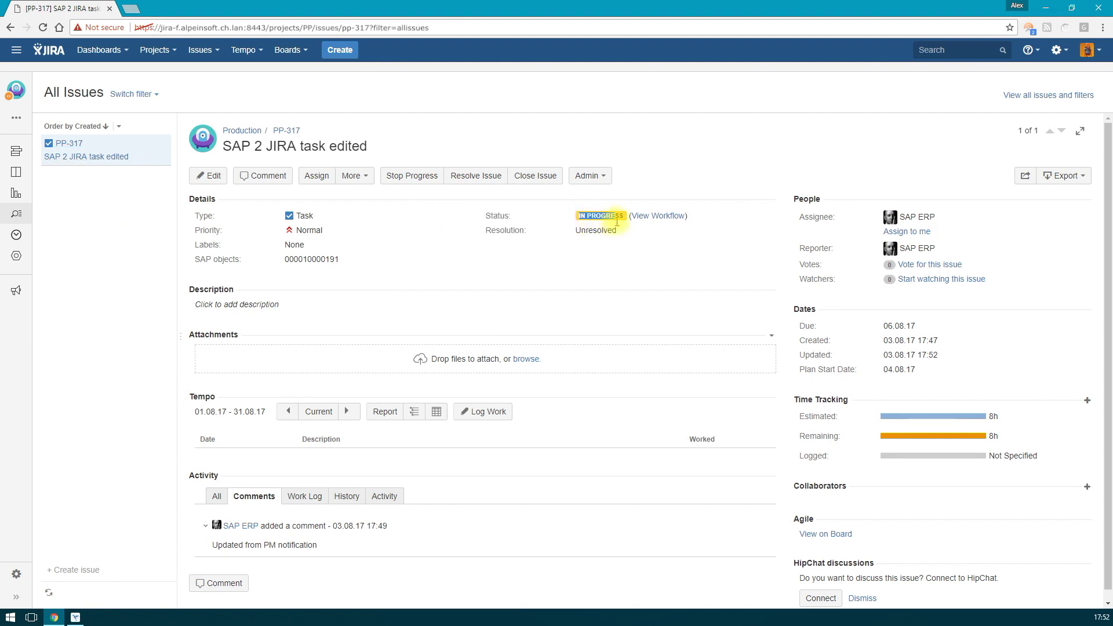
left_click(75, 617)
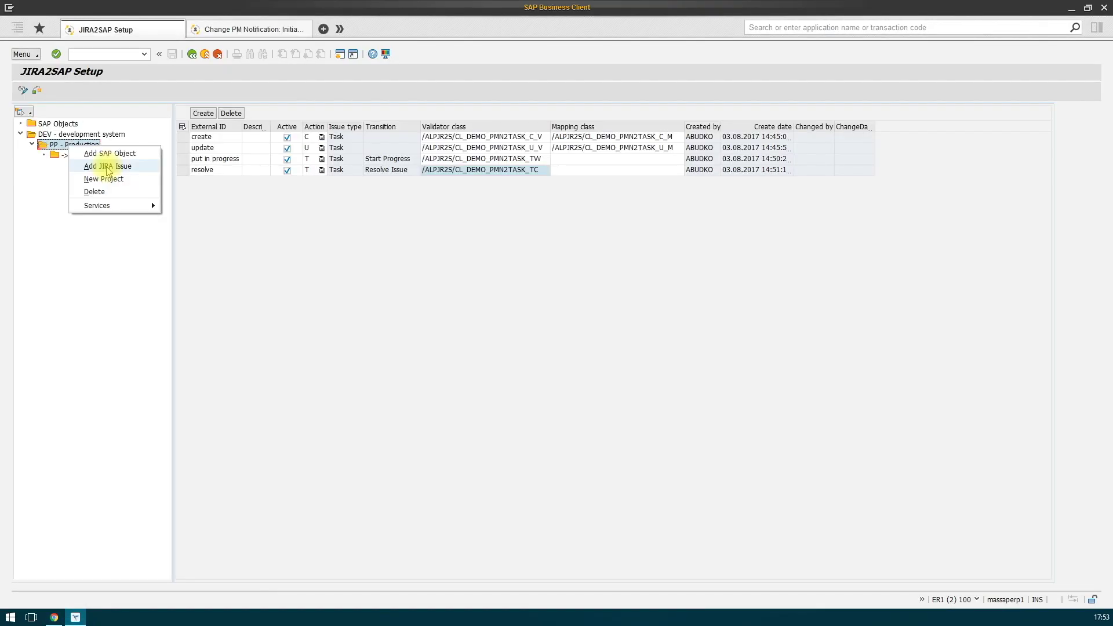
- Add Task as an incoming JIRA issue type under PP - Production
left_click(108, 167)
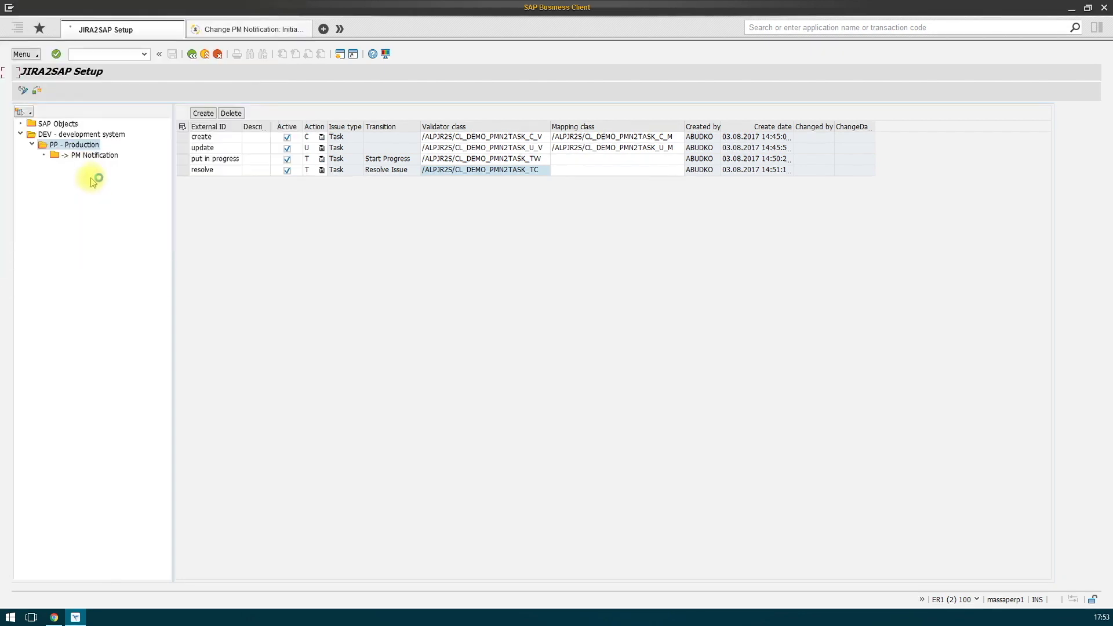
left_click_drag(95, 12, 323, 216)
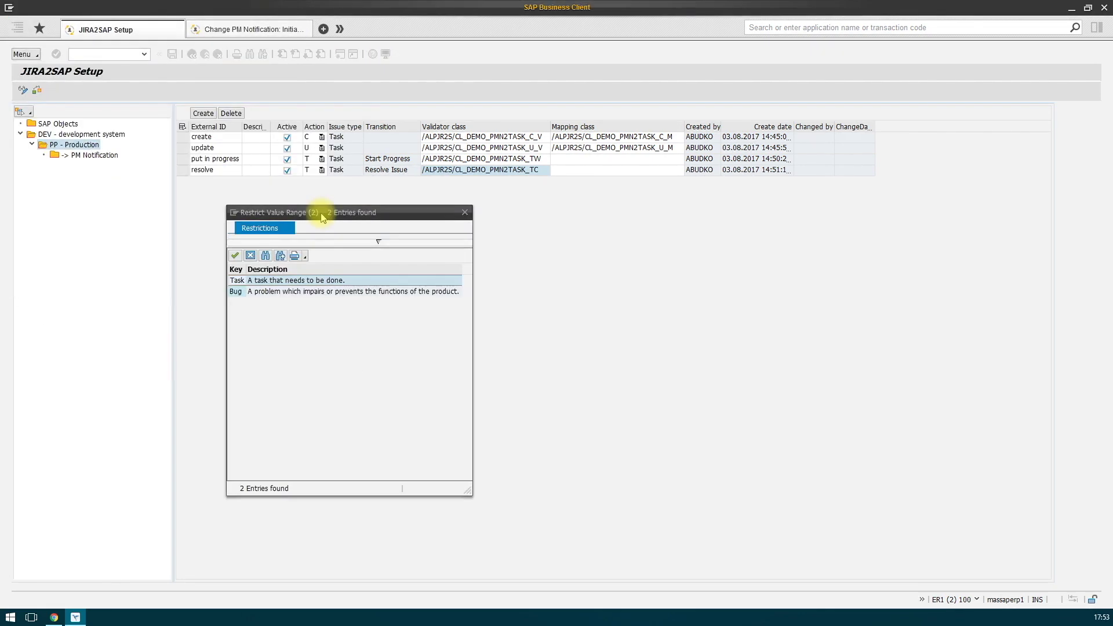
double_click(253, 282)
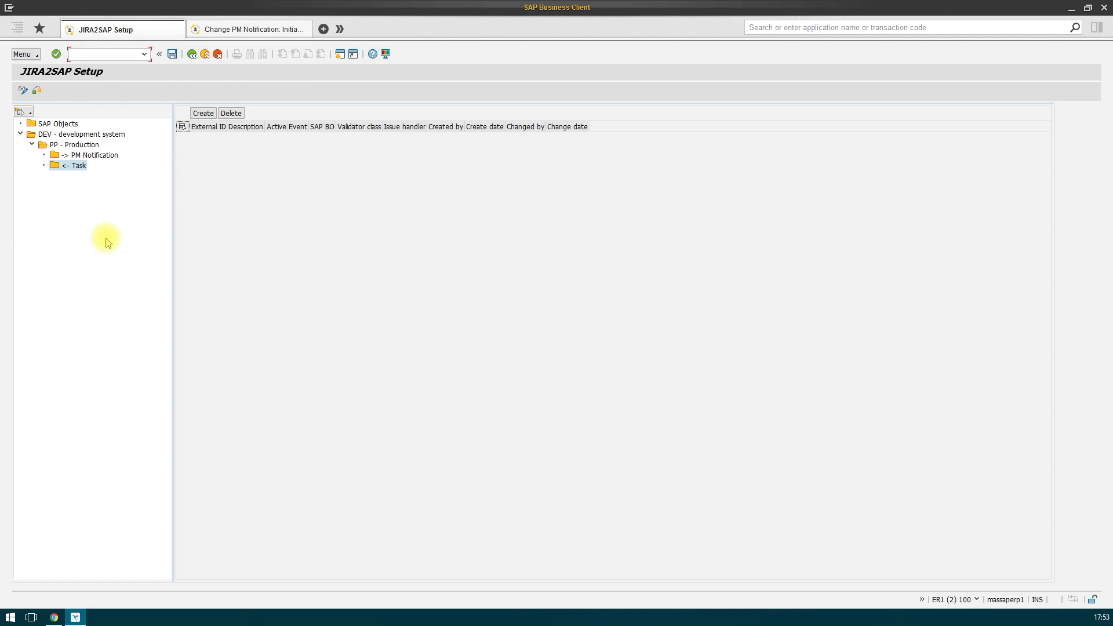
left_click_drag(172, 226, 154, 227)
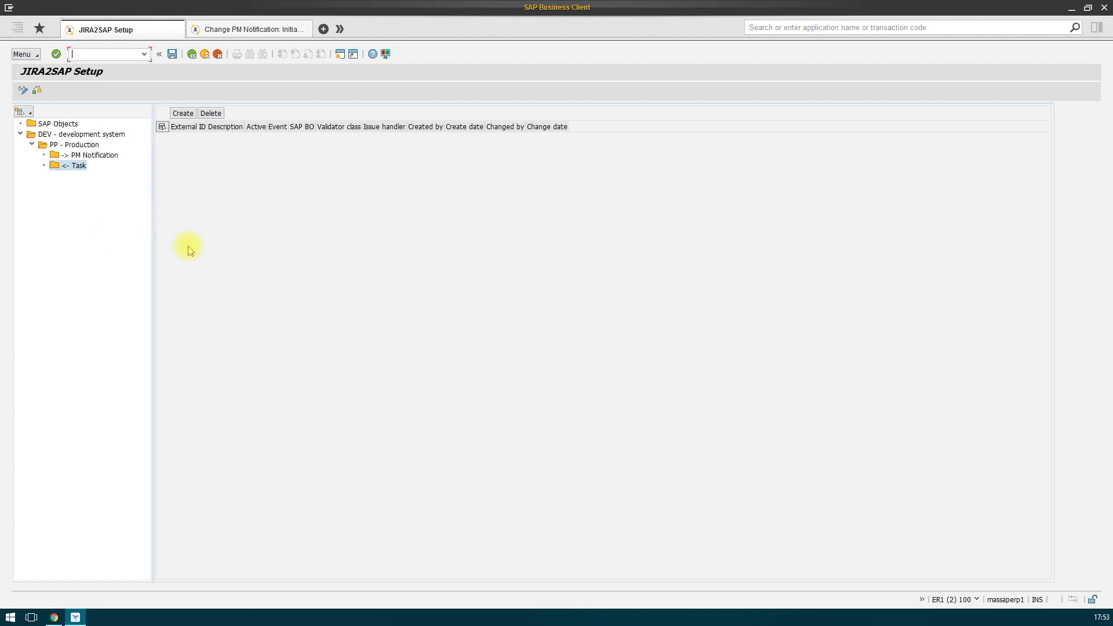
- Create an active 'resolved' rule: Update event, PM notification, TSK_RESOLVED validator, COMPLETE_PM handler
left_click(184, 116)
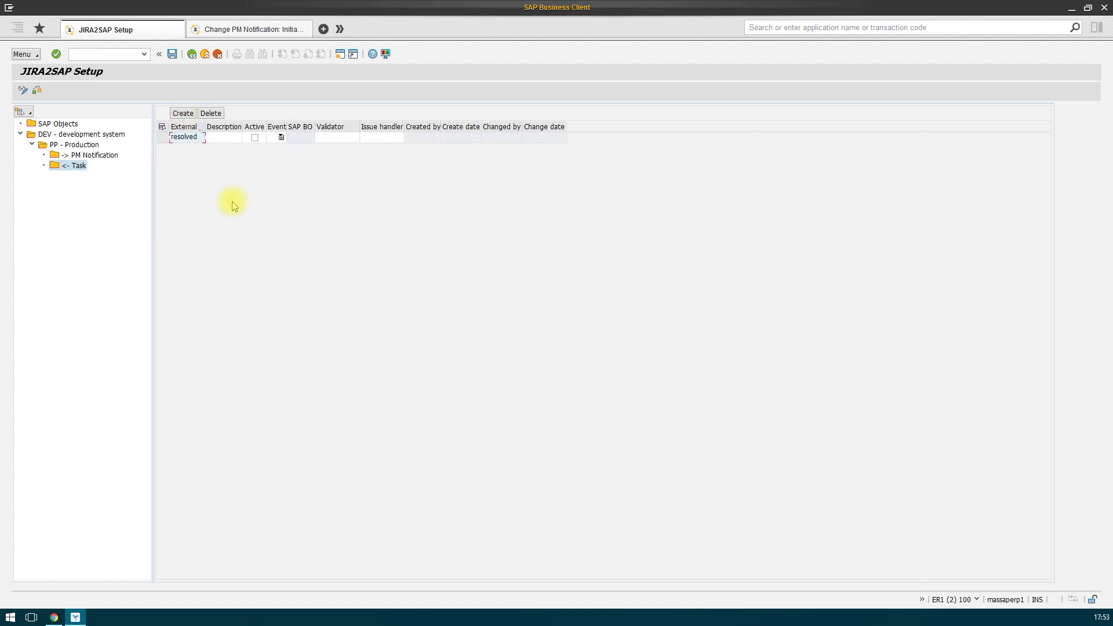
key("Tab")
left_click(282, 138)
left_click(277, 159)
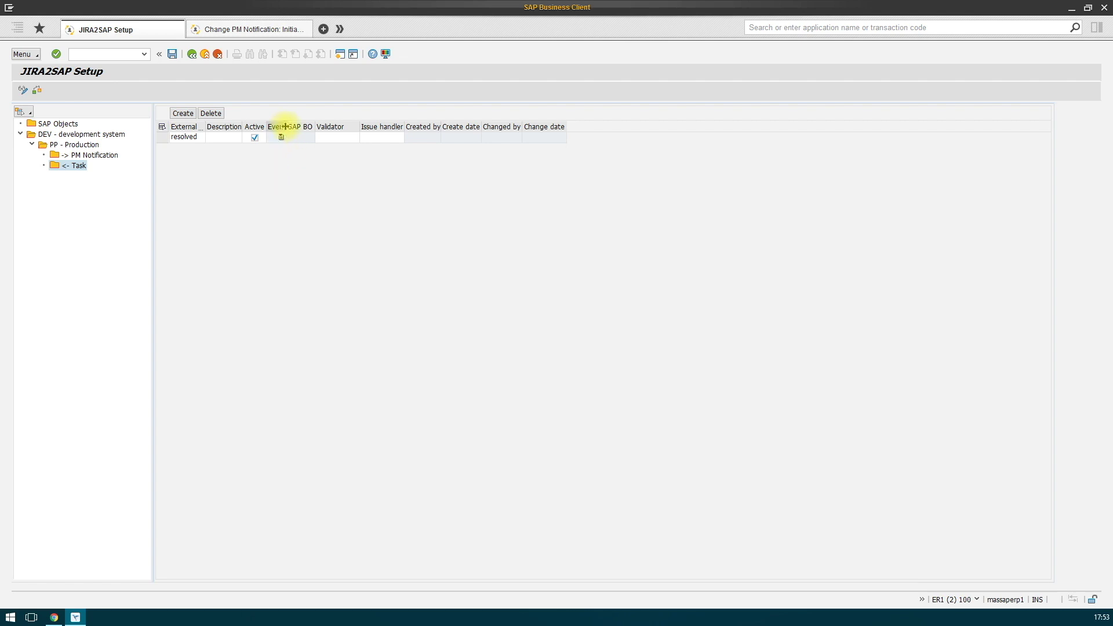
left_click(356, 138)
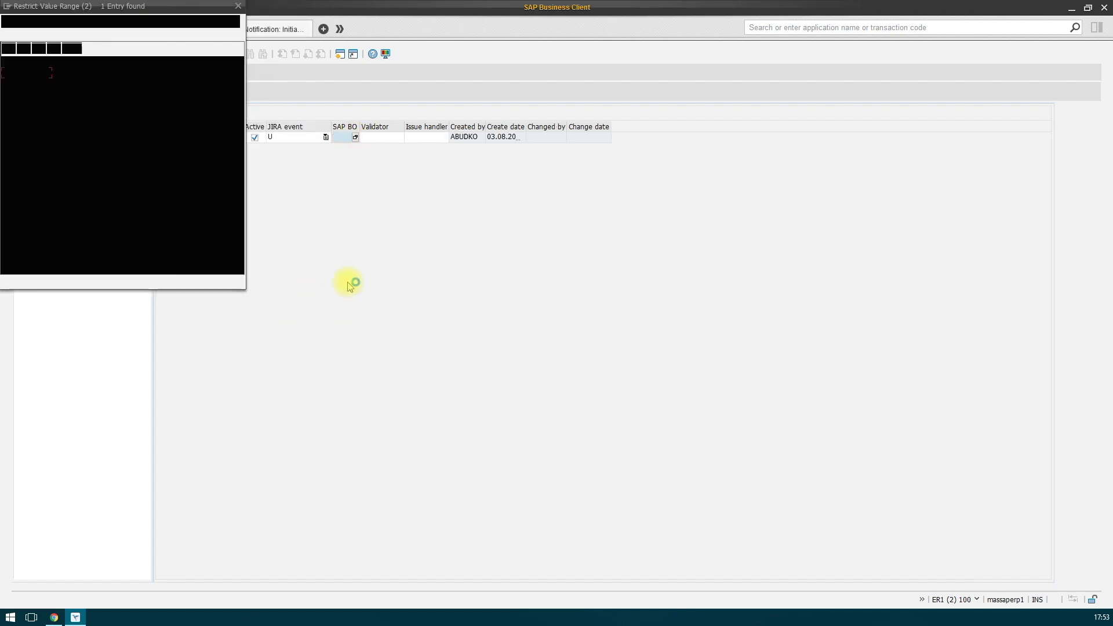
double_click(32, 72)
left_click(388, 140)
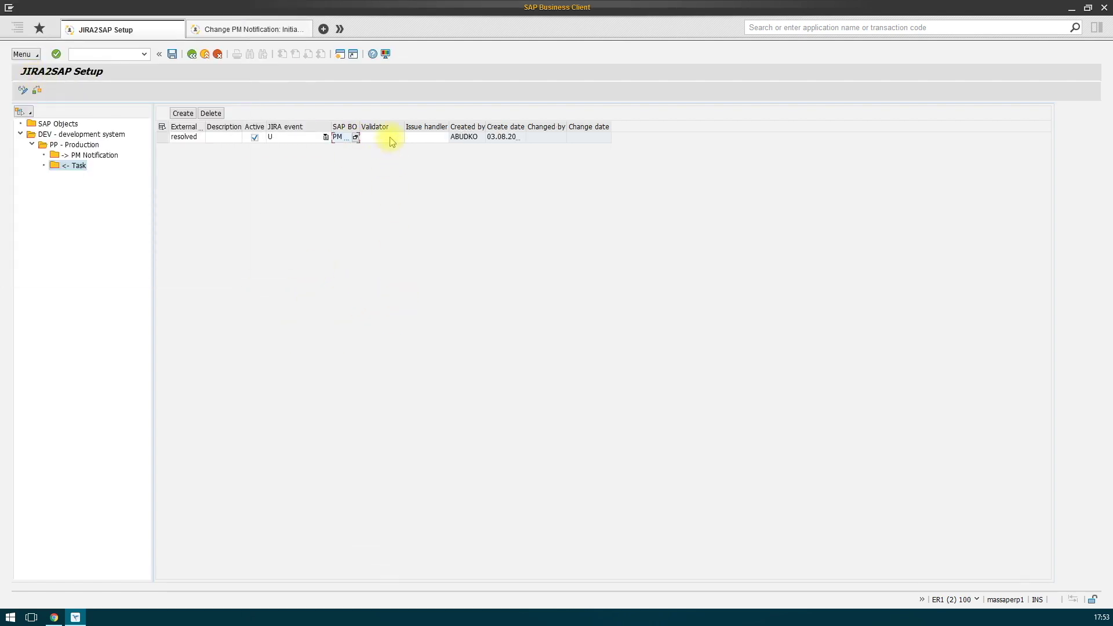
key("F4")
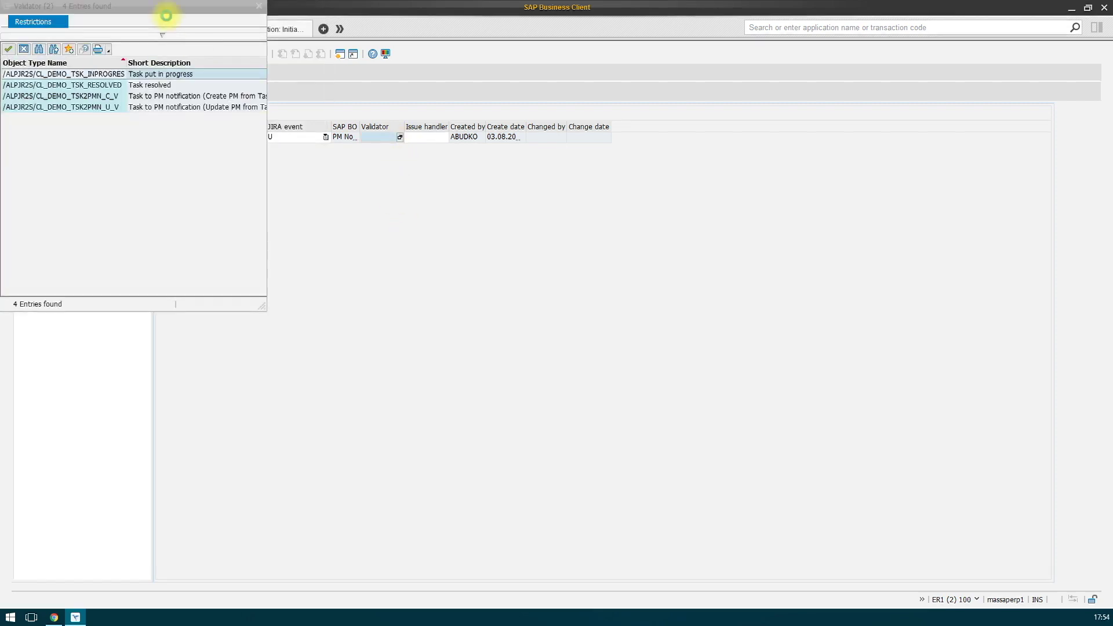
double_click(267, 135)
left_click(432, 140)
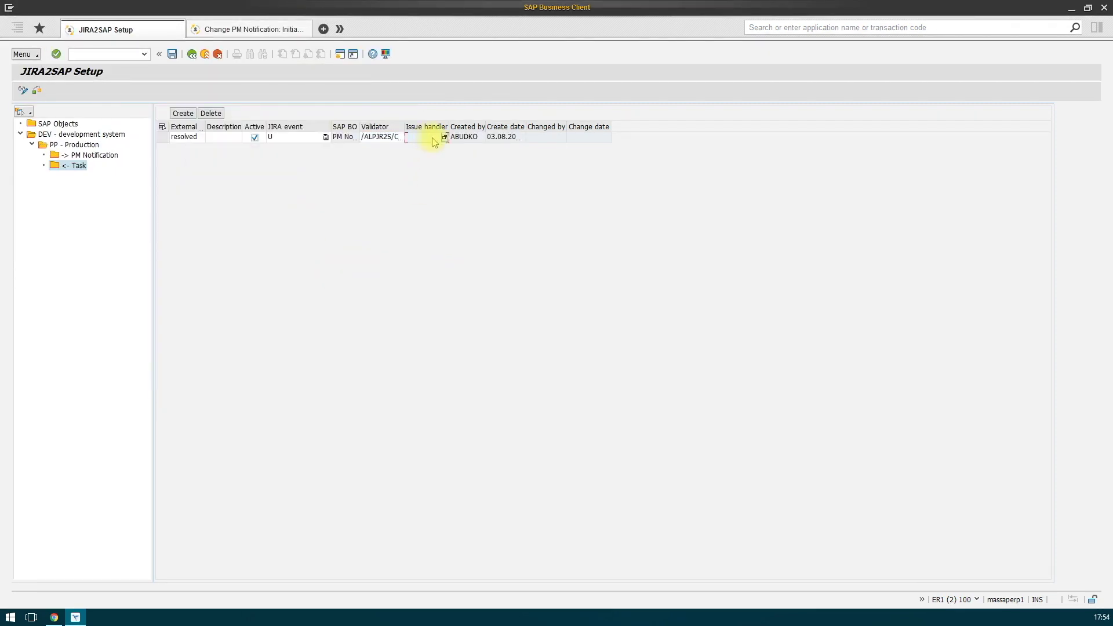
key("F4")
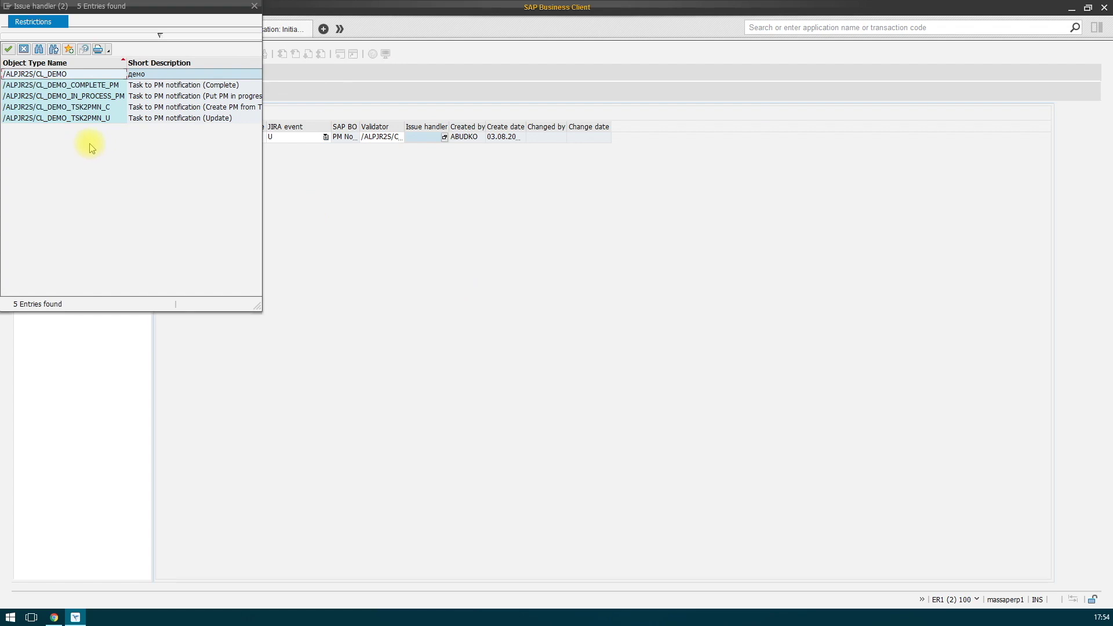
double_click(84, 92)
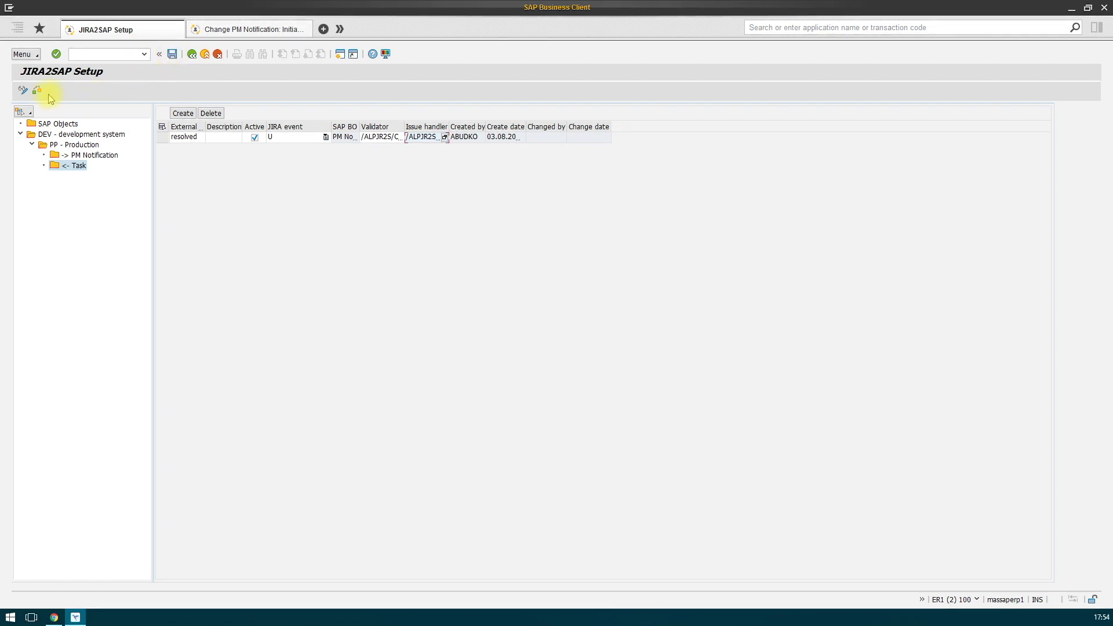
- Save the 'resolved' rule and reload PP-317 in JIRA, which still shows In Progress
left_click(172, 54)
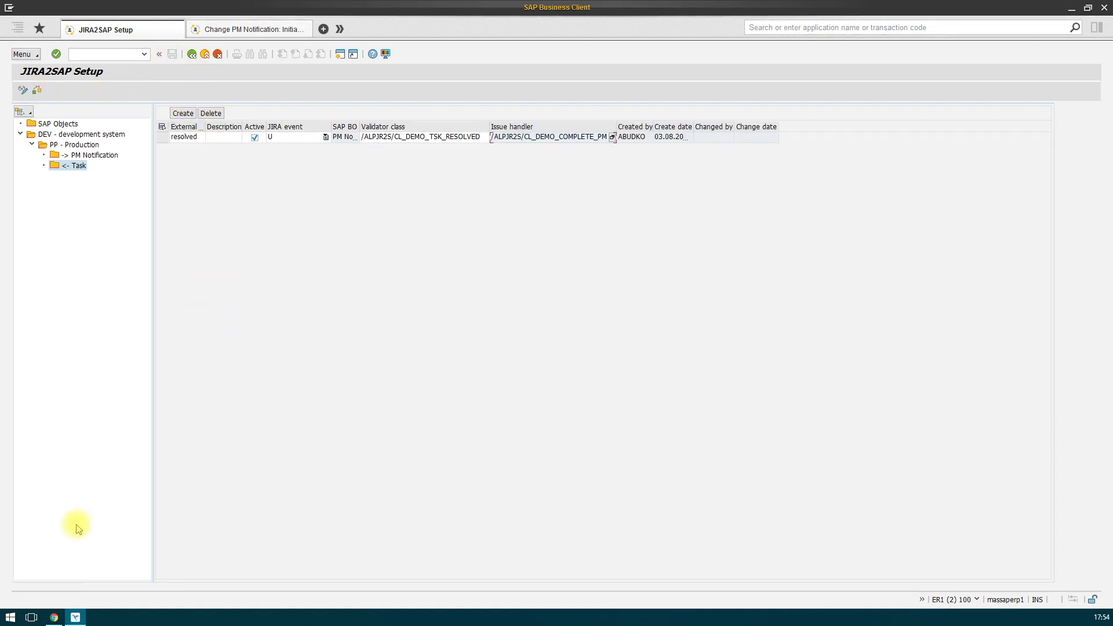
mouse_move(53, 617)
left_click(62, 574)
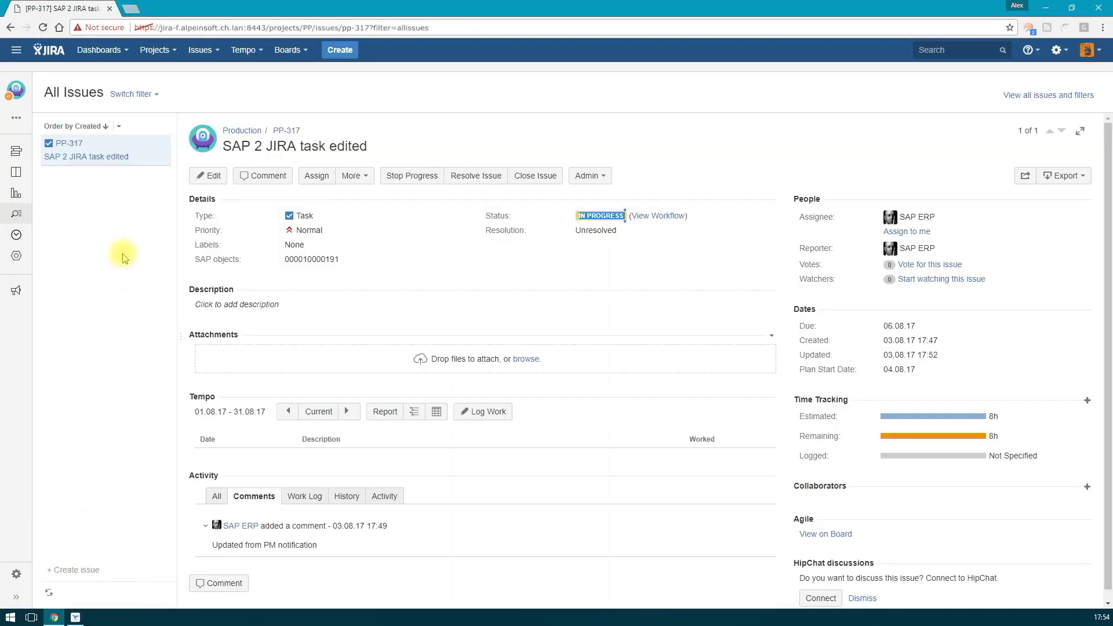
left_click(91, 152)
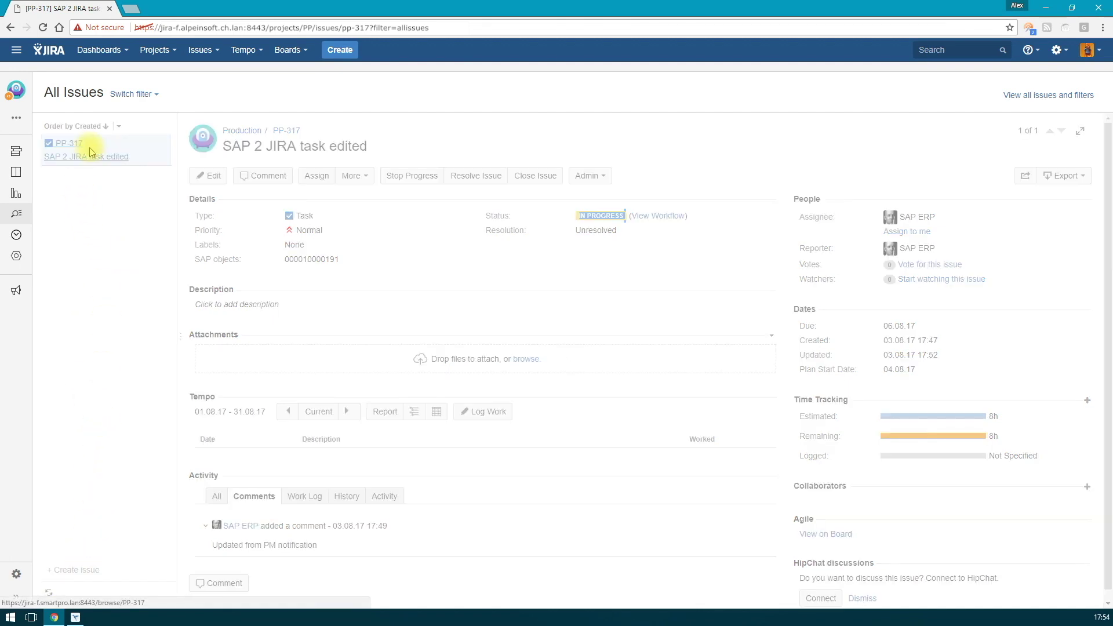
mouse_move(587, 216)
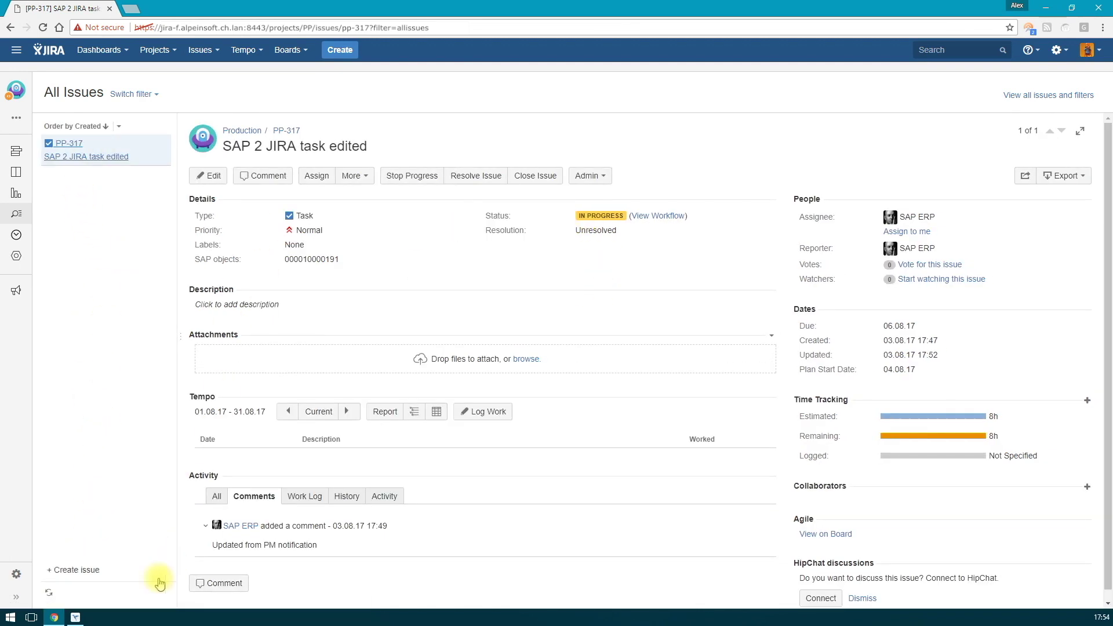
left_click(76, 617)
- Confirm notification 10000191 has status NOPR, Notification in process, then return to the initial screen
left_click(266, 29)
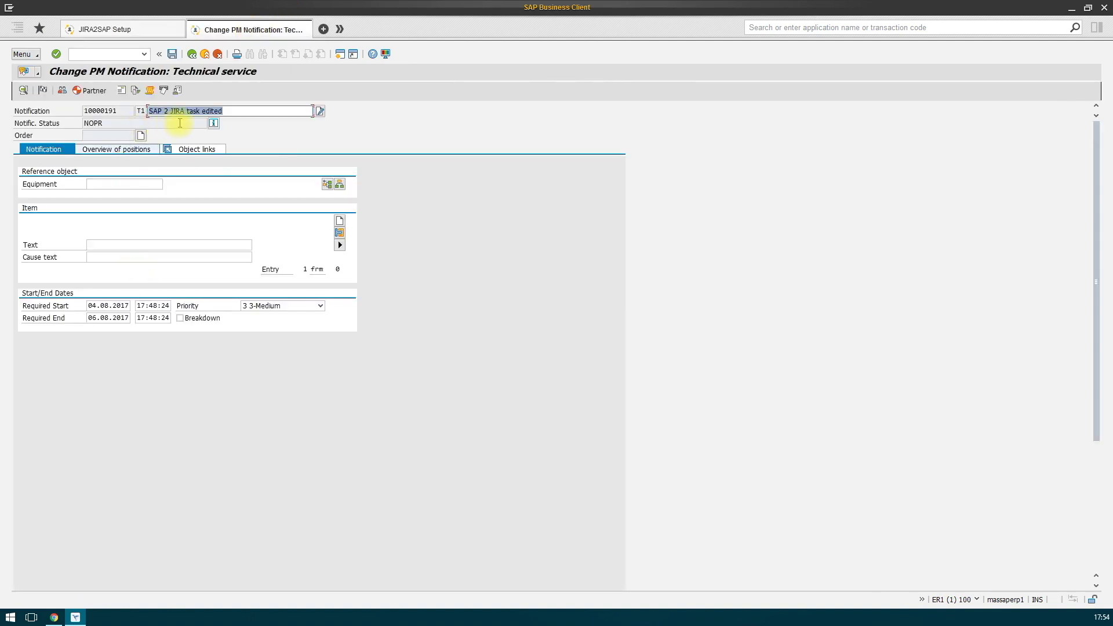
left_click(212, 123)
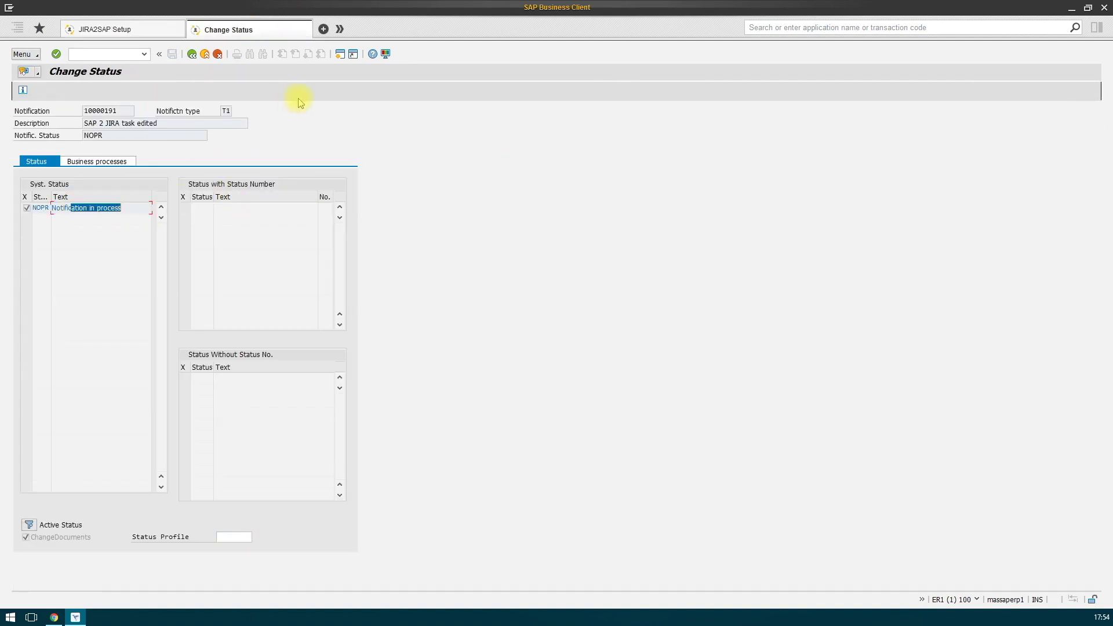
key("F3")
key("ctrl+s")
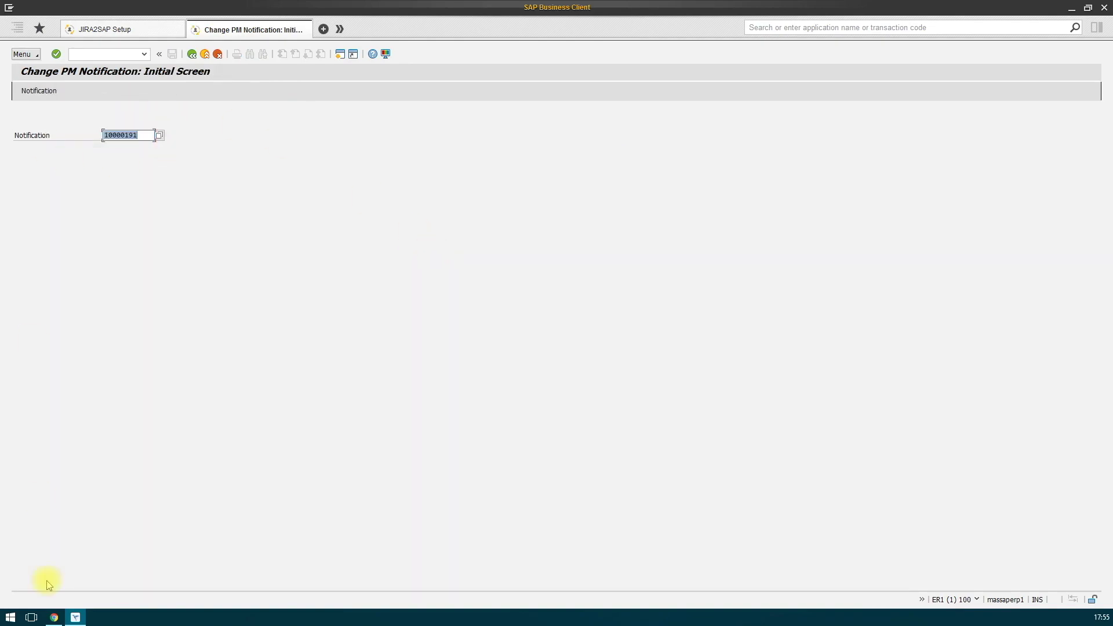
- Resolve issue PP-317 in JIRA
left_click(54, 617)
left_click(474, 177)
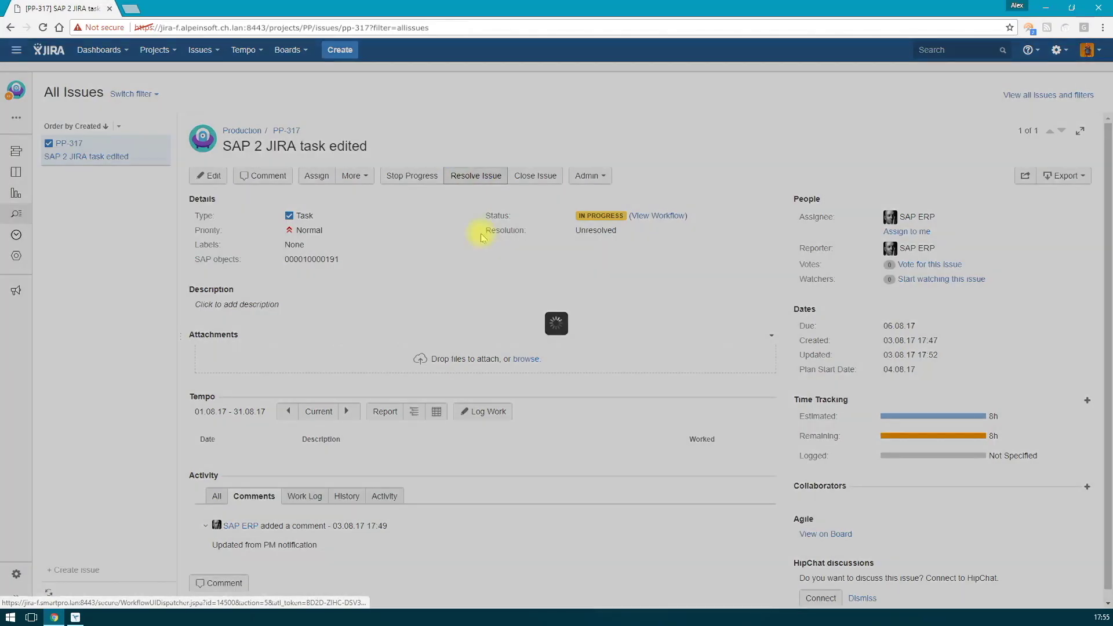
left_click(731, 571)
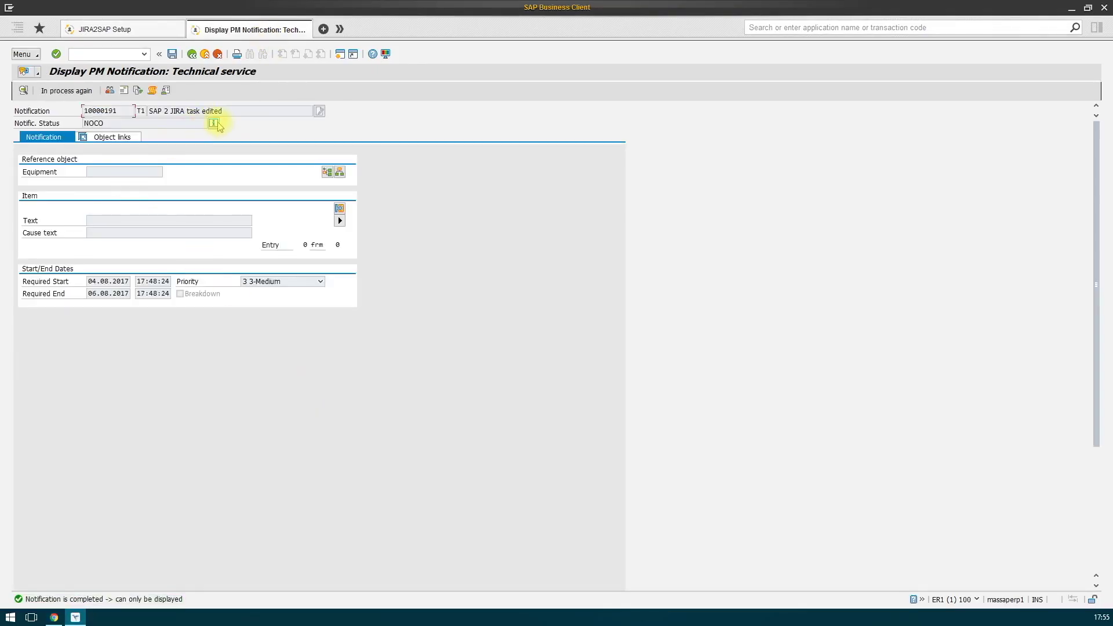
- Confirm notification 10000191 now shows status NOCO, Notification completed
left_click(213, 124)
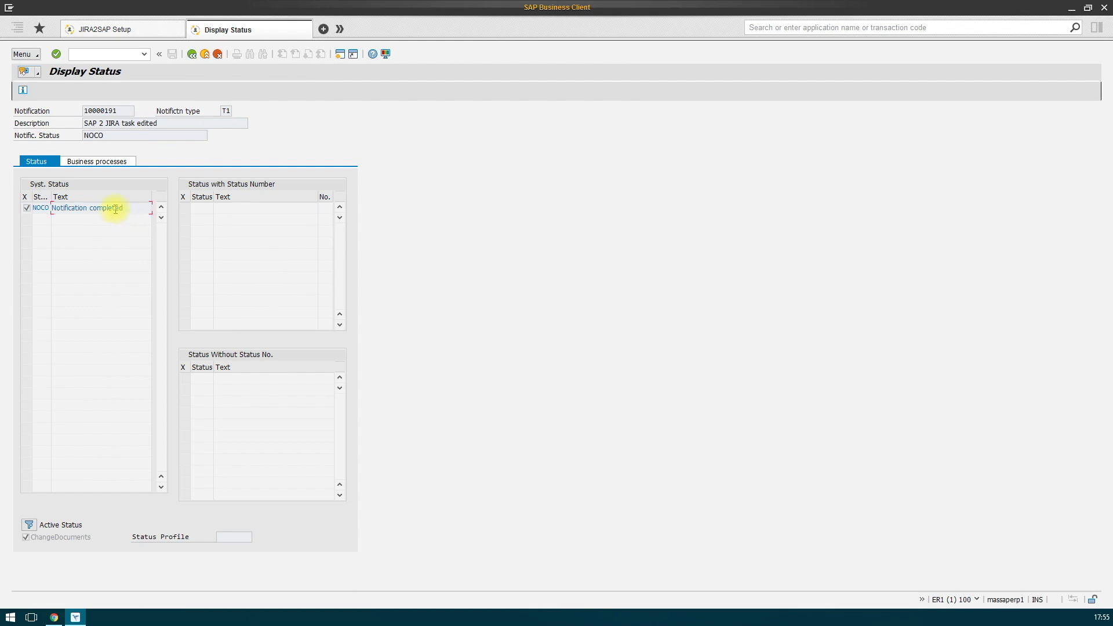
triple_click(115, 210)
key("F3")
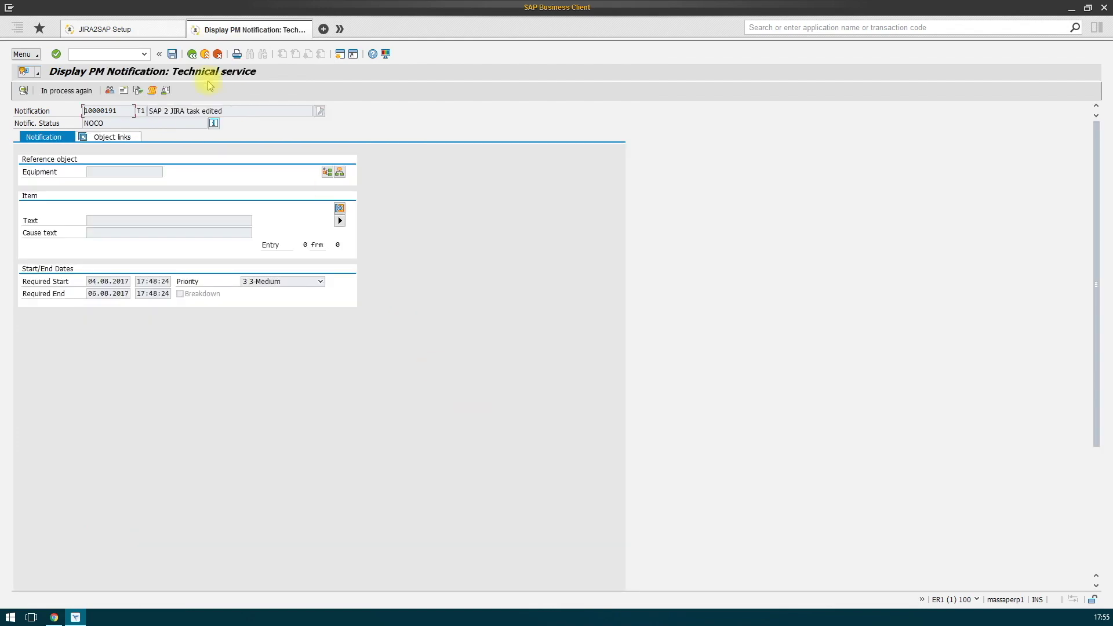